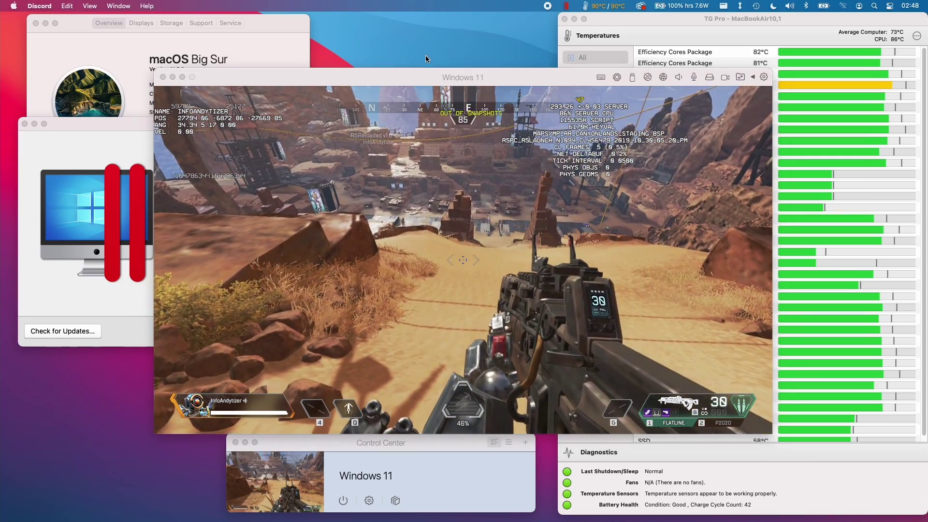
Reposition the Windows 11 virtual machine window lower on the desktop and run forward down the canyon slope in the game.
drag(423, 73, 410, 122)
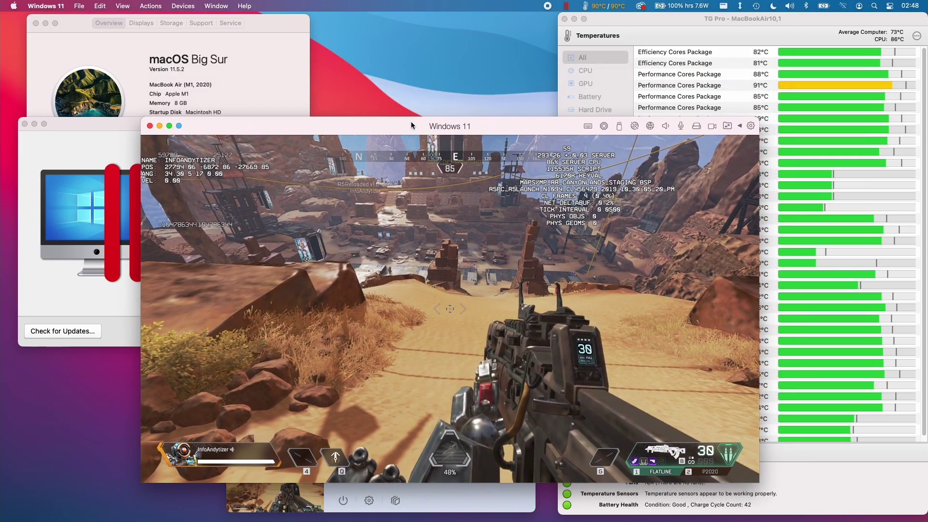
click(413, 174)
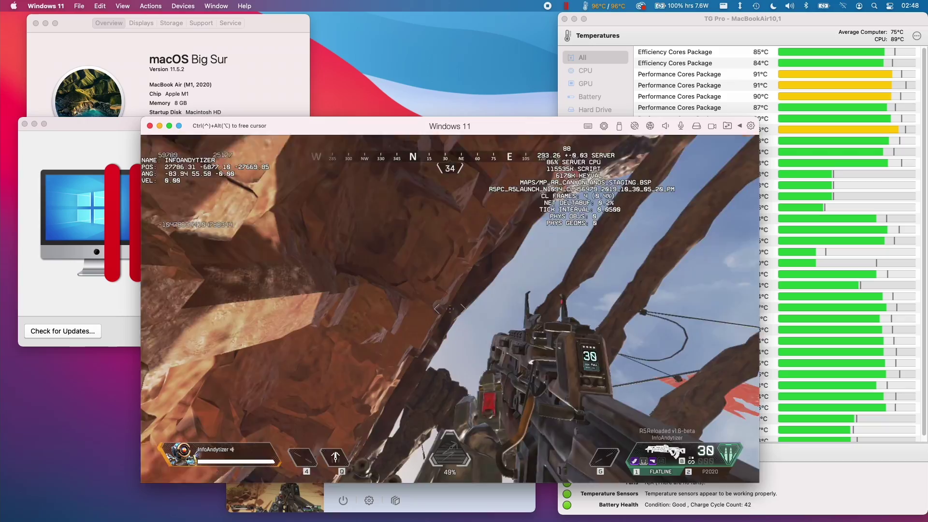
key(w)
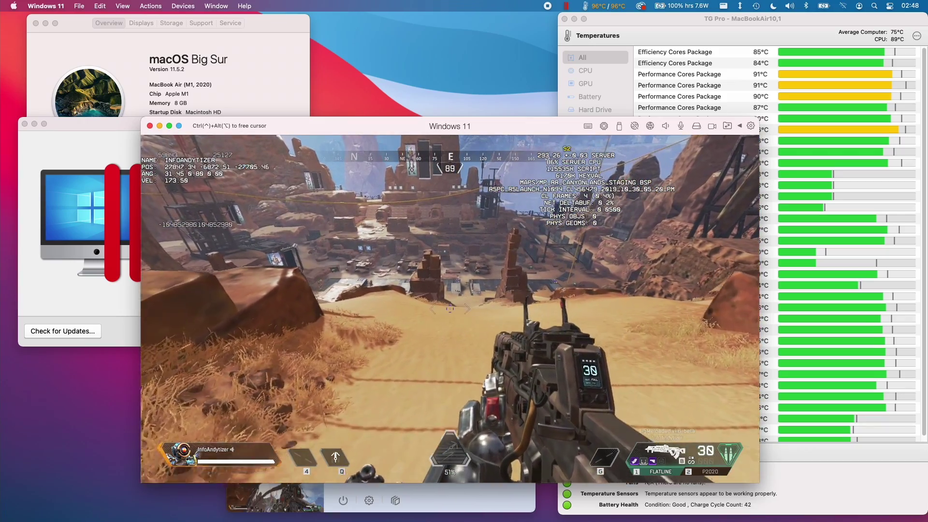
key(shift)
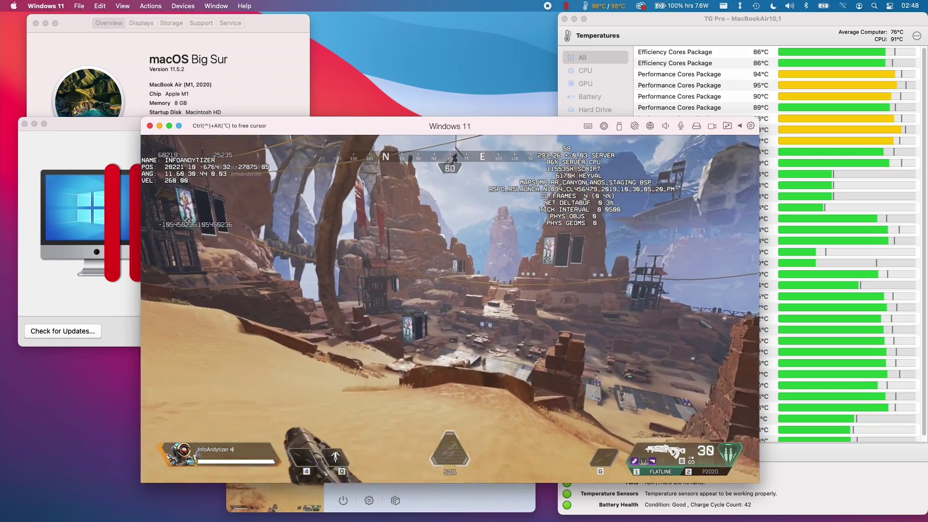
key(c)
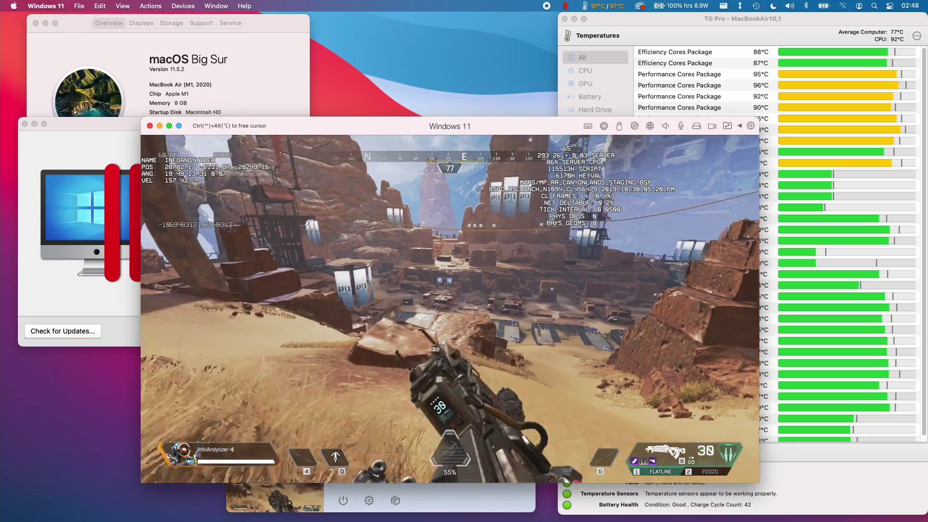
Aim down the Flatline's sights, fire several rounds across the canyon, and reload the weapon.
right_click(450, 309)
click(450, 309)
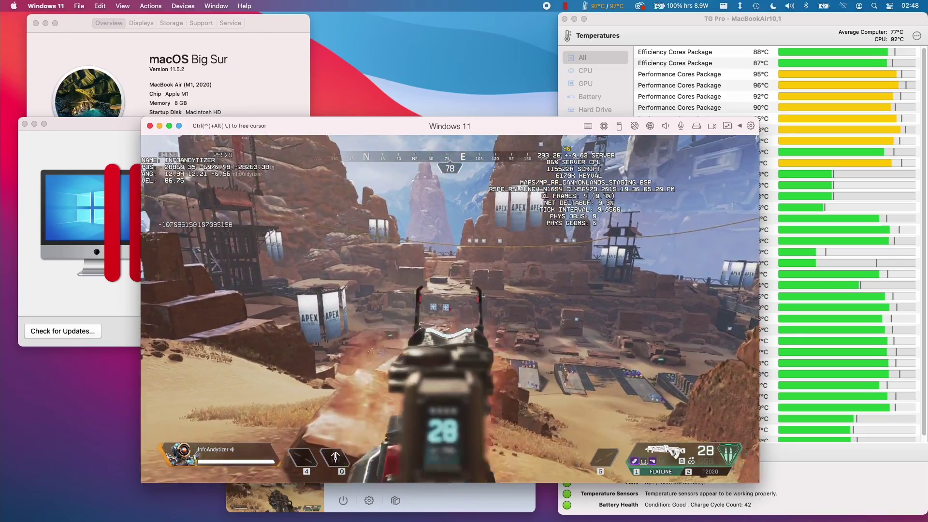
click(449, 309)
click(450, 309)
click(450, 309)
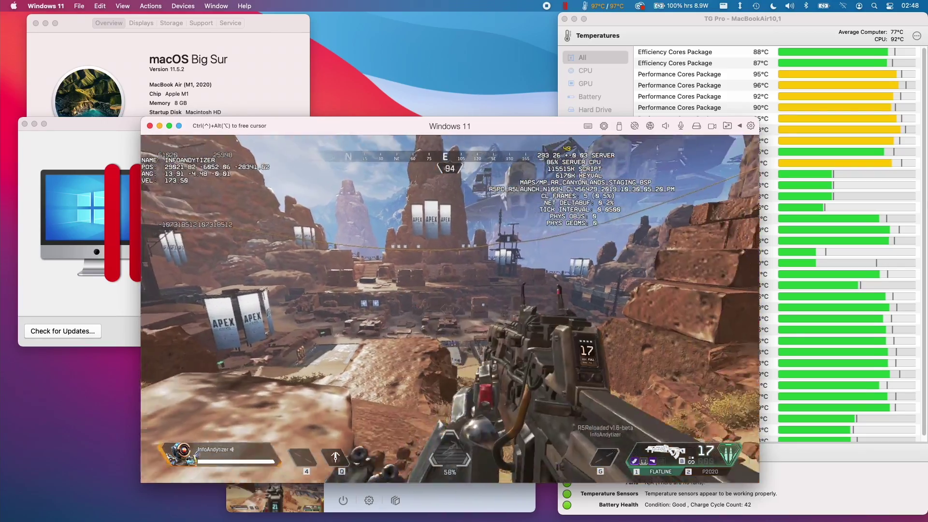
key(r)
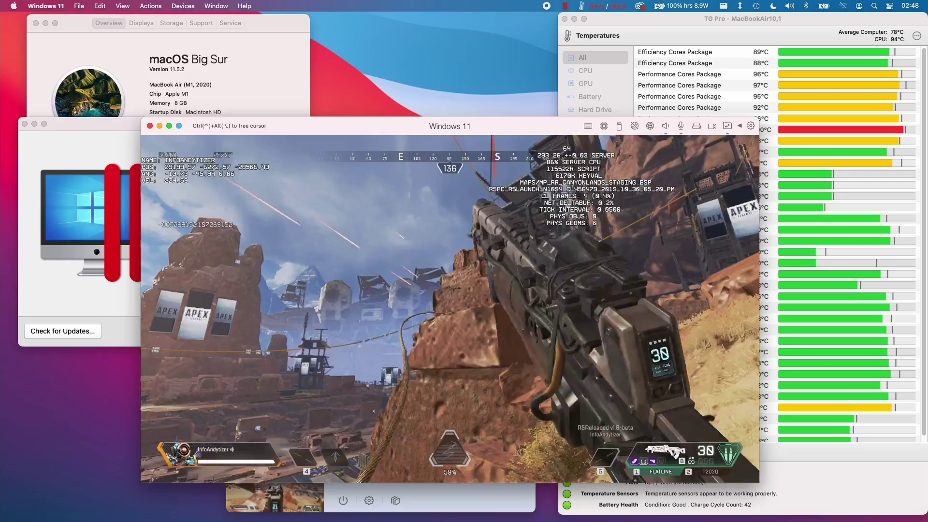
Run down through the canyon past the weapon platforms to test movement in the game.
key(w)
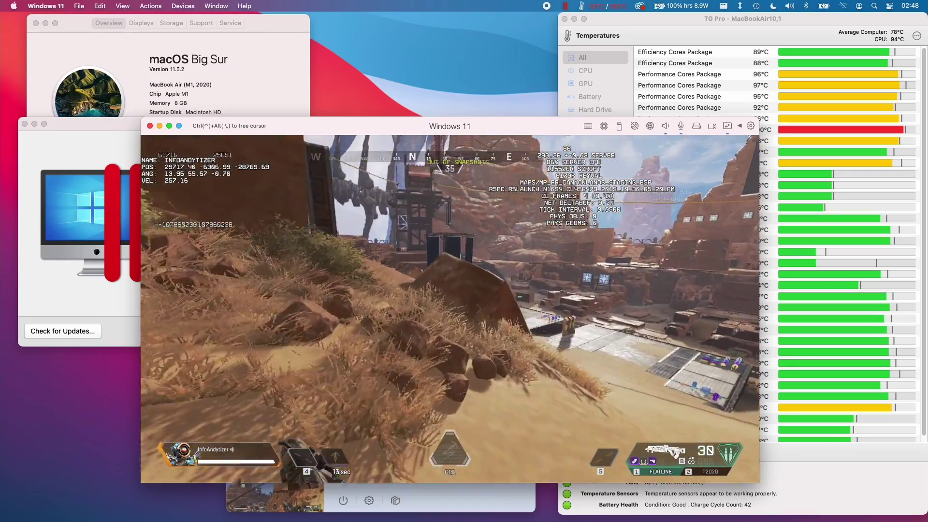
key(w)
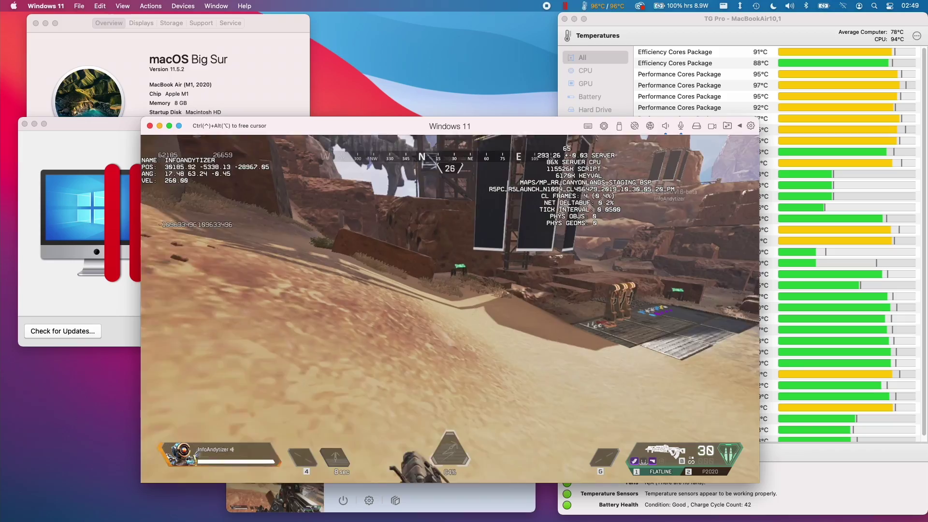
key(w)
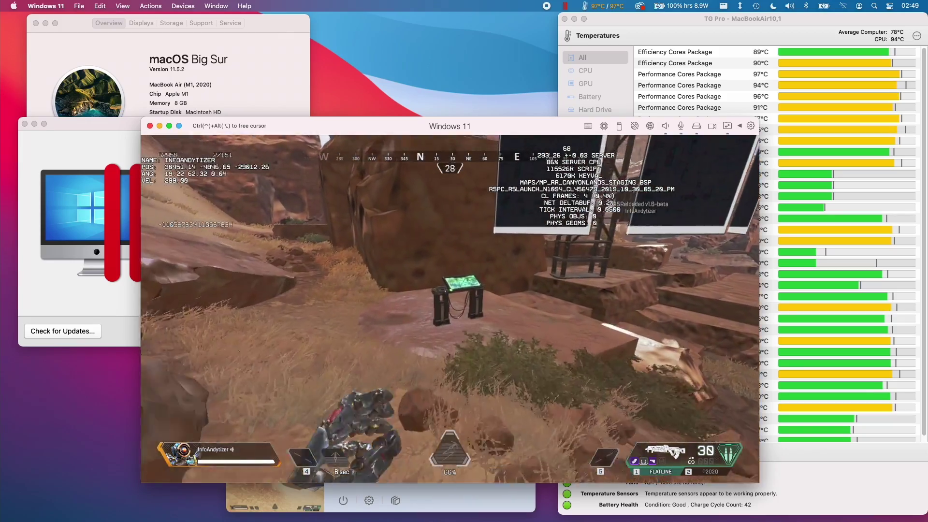
key(e)
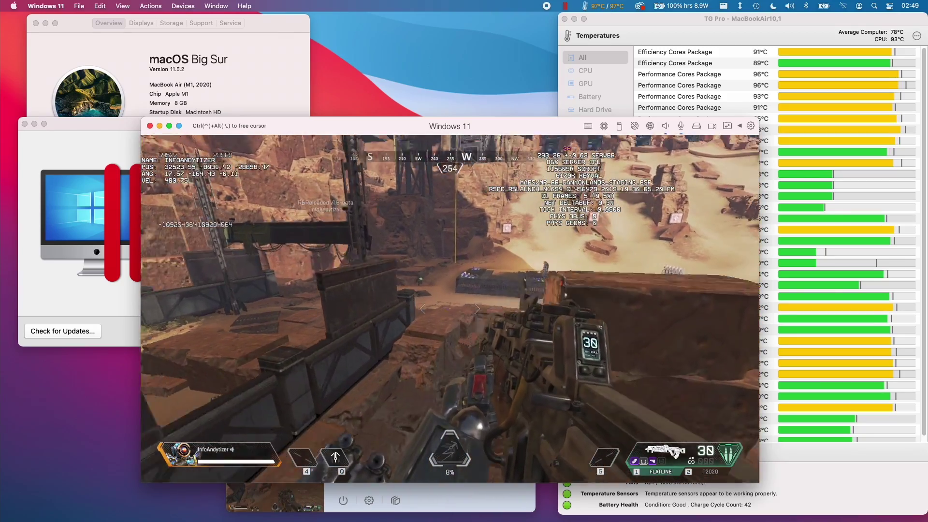
click(450, 308)
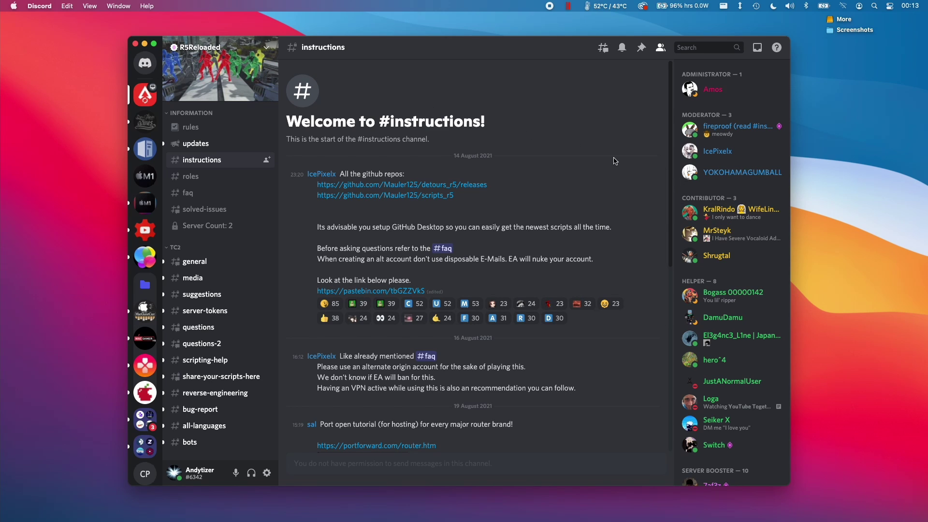
Open the Pastebin link from the R5Reloaded #instructions channel in Discord and look through the full width of the paste.
drag(668, 162, 680, 131)
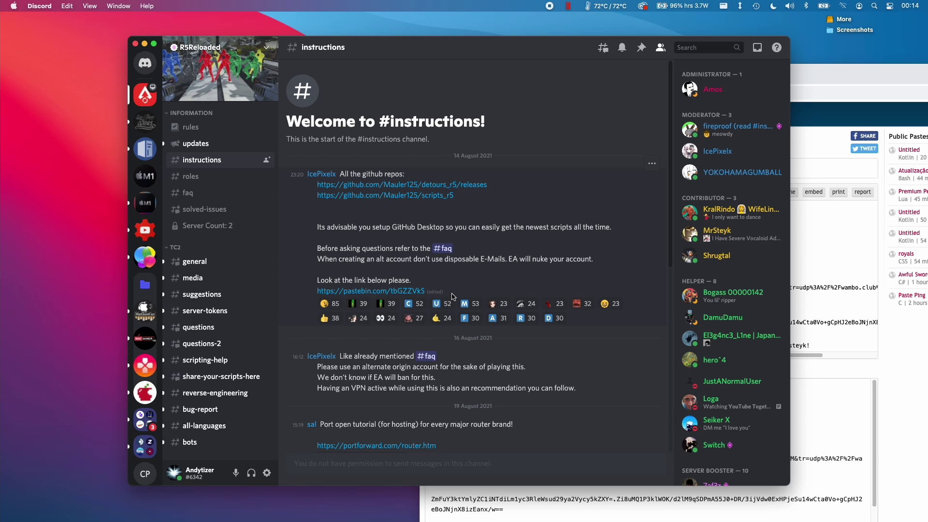
click(379, 291)
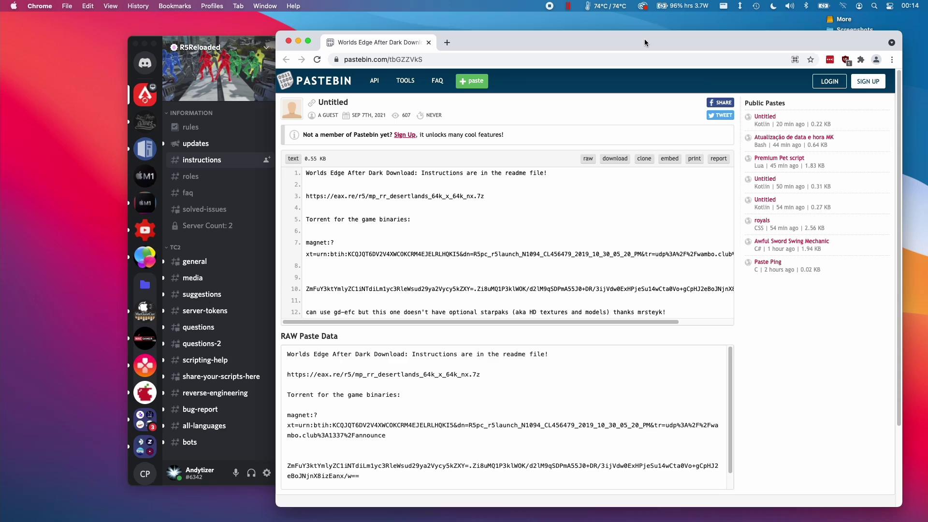
scroll(454, 304, right, 3)
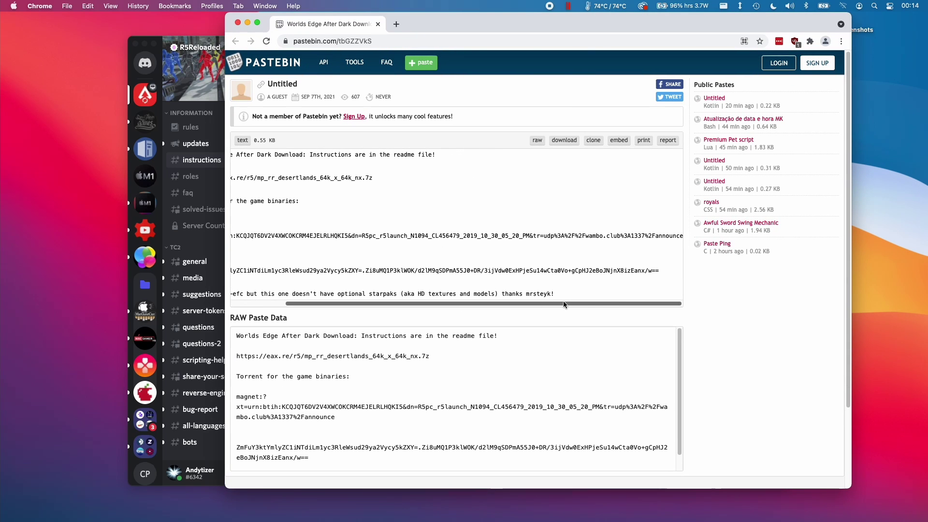
scroll(351, 288, left, 3)
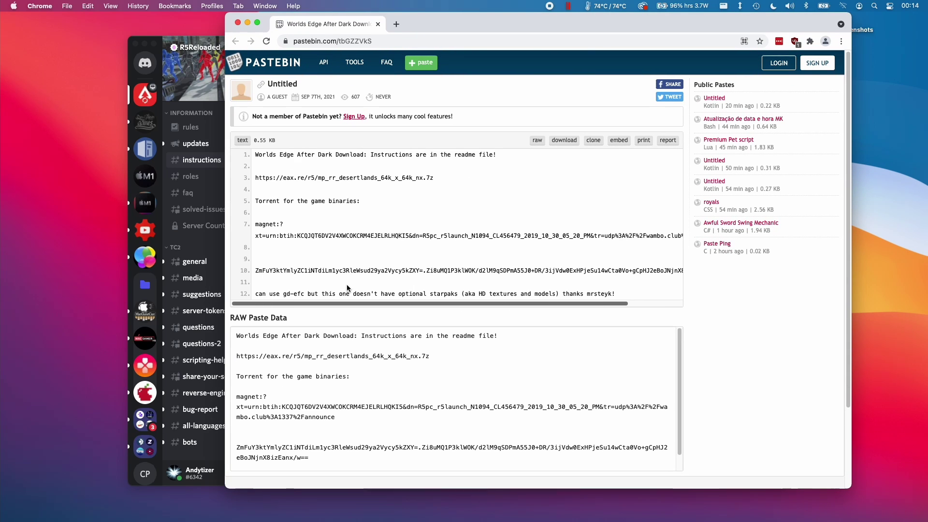
scroll(347, 288, right, 5)
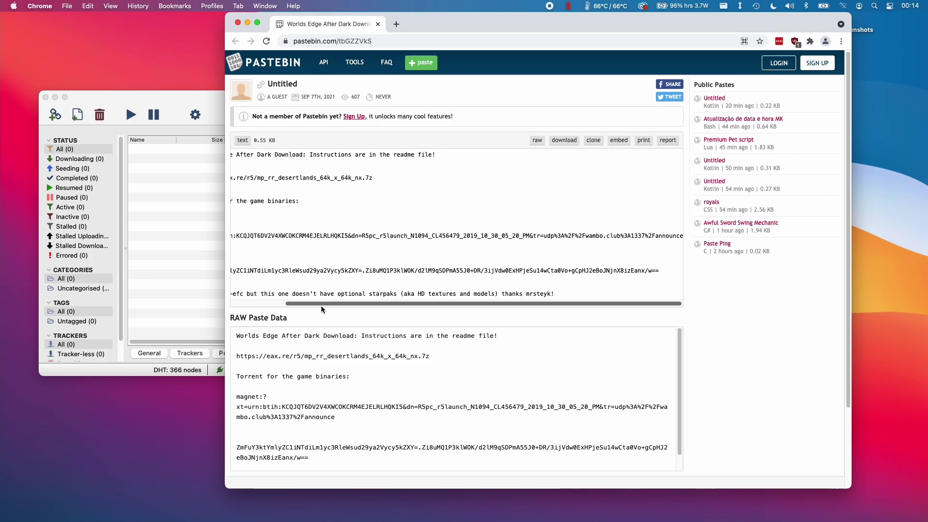
drag(322, 306, 267, 304)
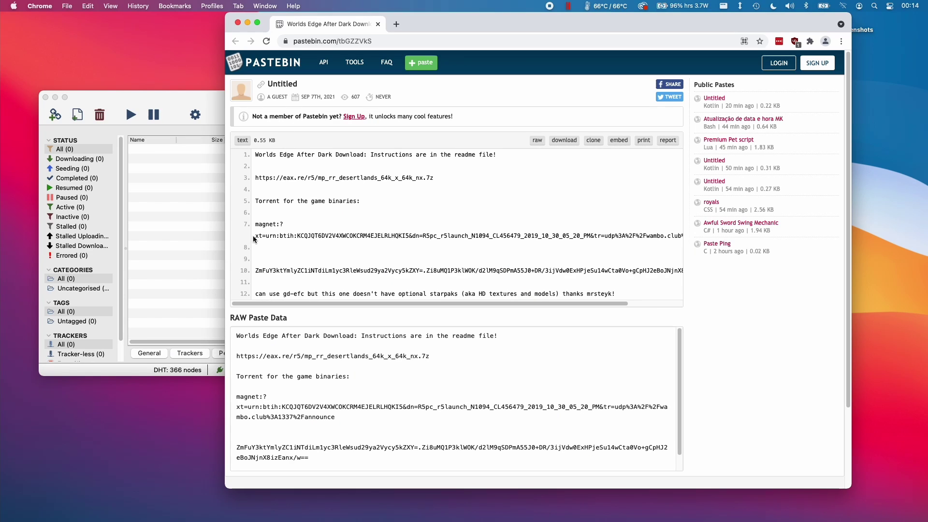
Copy the complete game binaries magnet link from line 7 of the paste.
drag(254, 230, 688, 242)
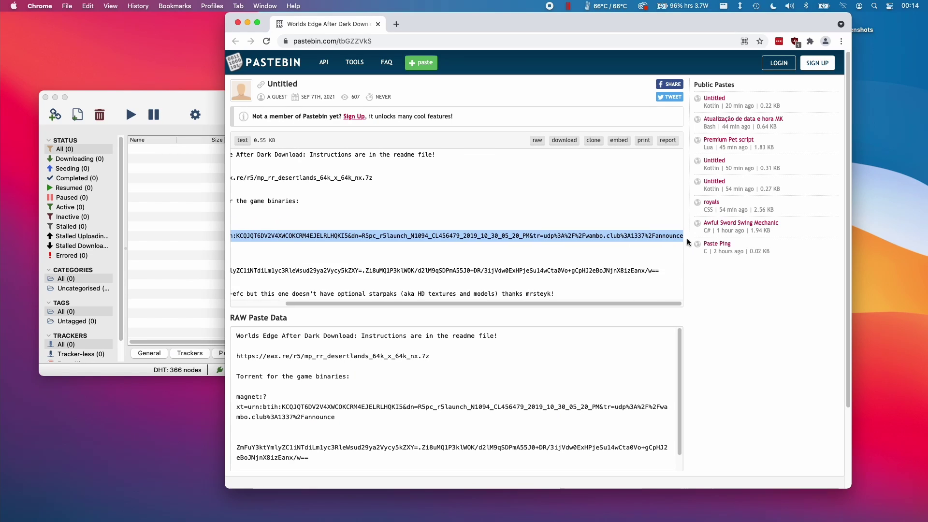
right_click(686, 240)
click(684, 255)
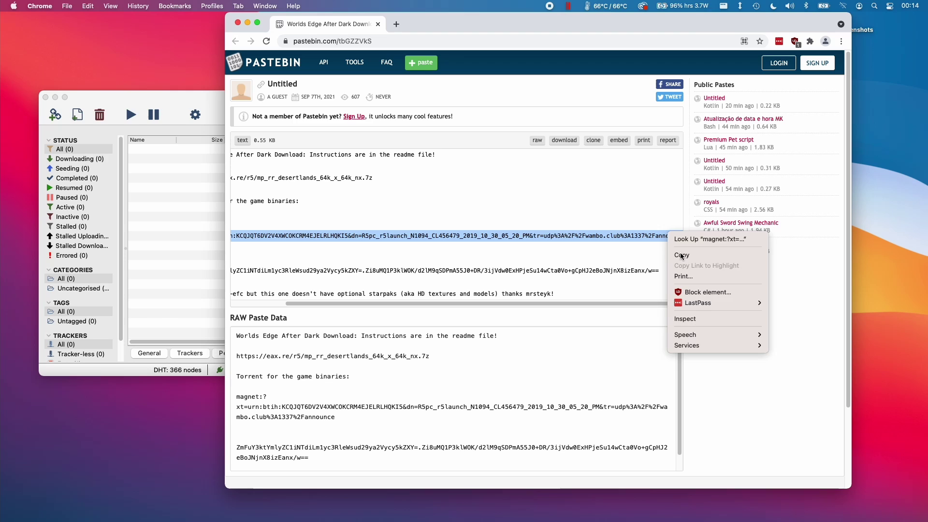
click(138, 229)
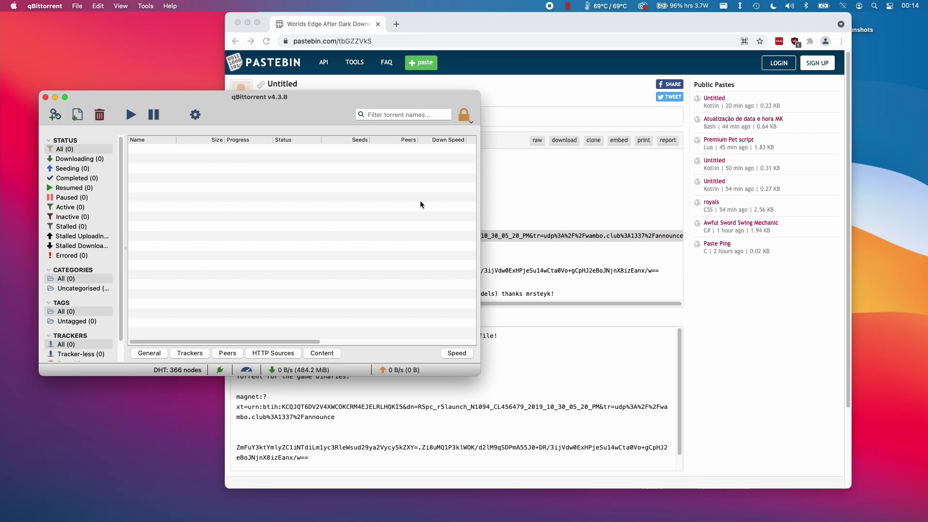
click(529, 235)
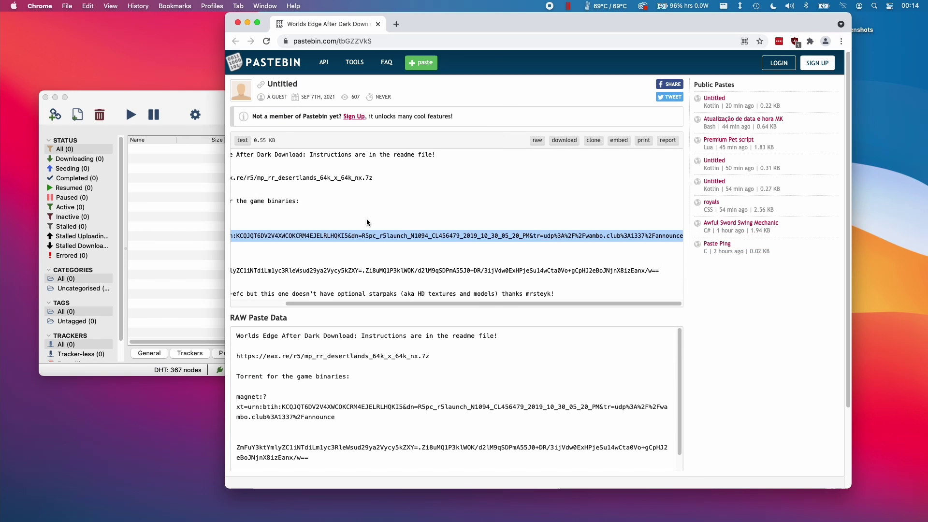
Switch to qBittorrent, add the copied magnet link as a torrent link, and submit it for download.
click(192, 105)
click(78, 6)
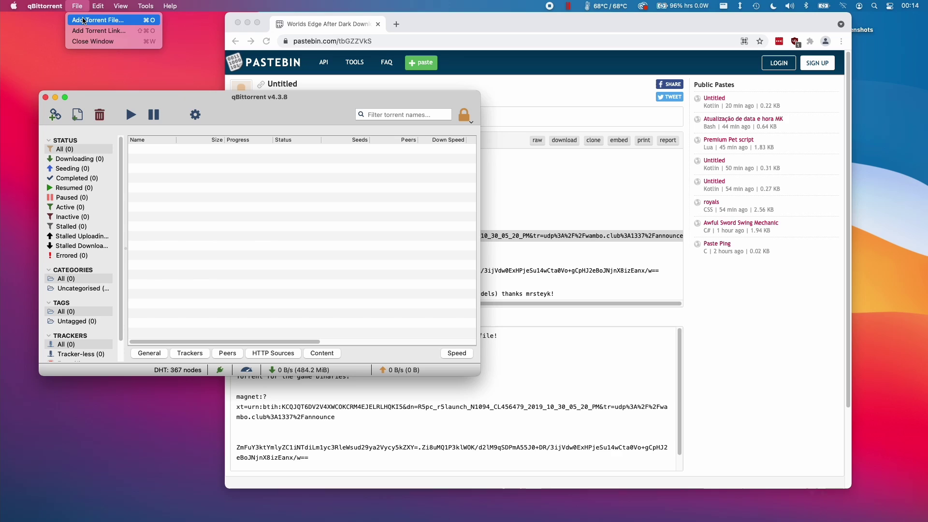
click(90, 32)
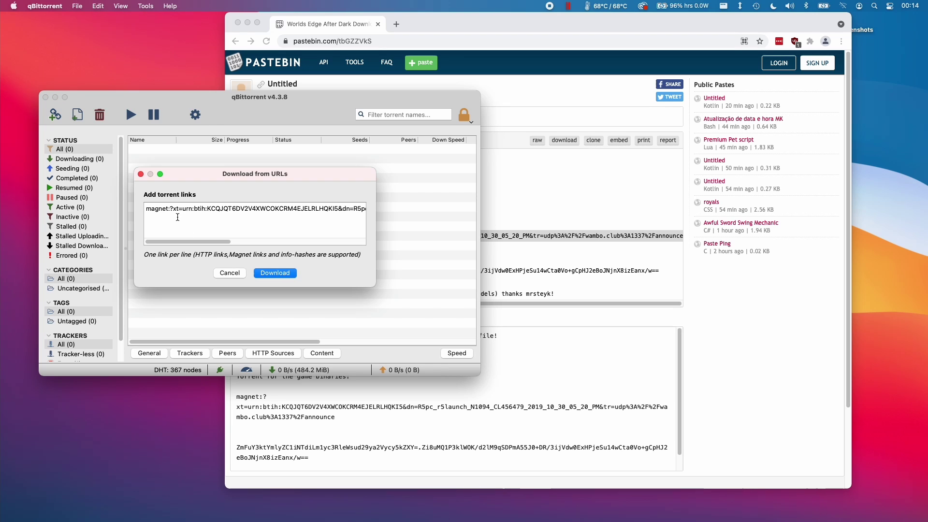
drag(189, 244, 332, 244)
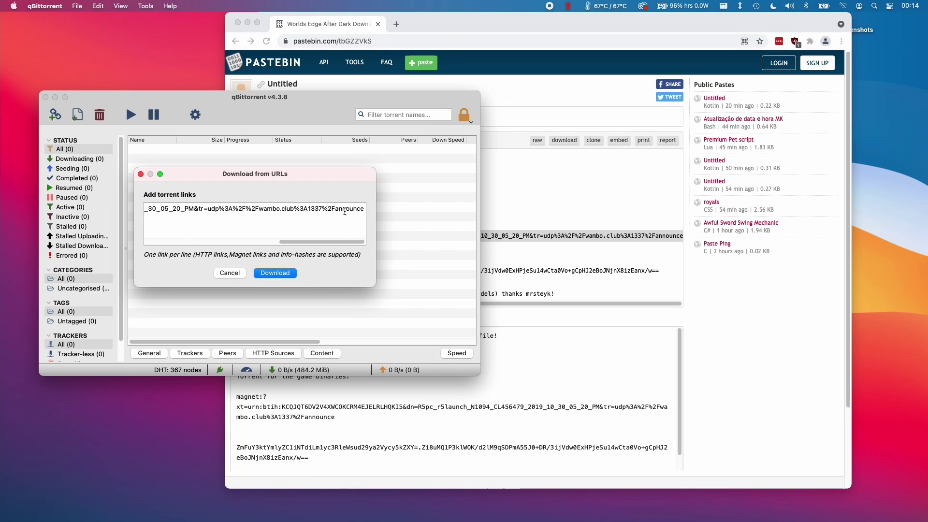
key(Return)
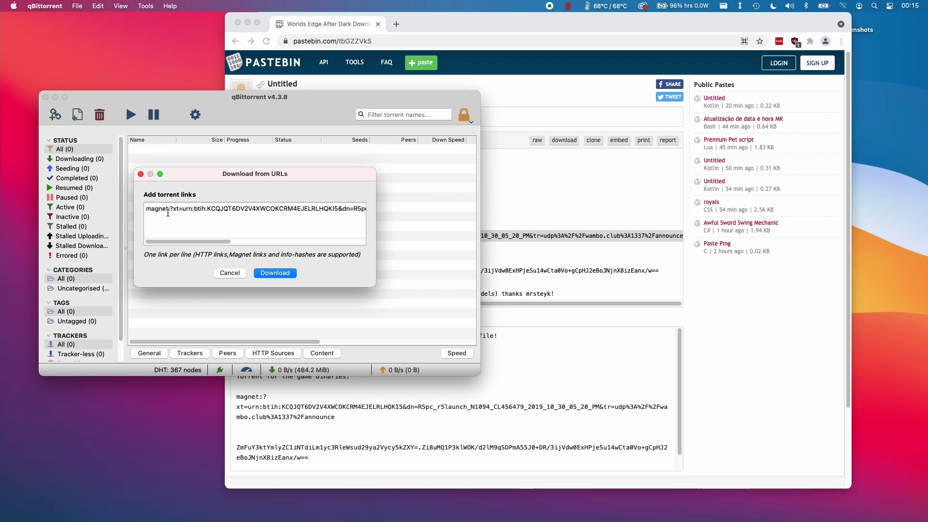
click(289, 273)
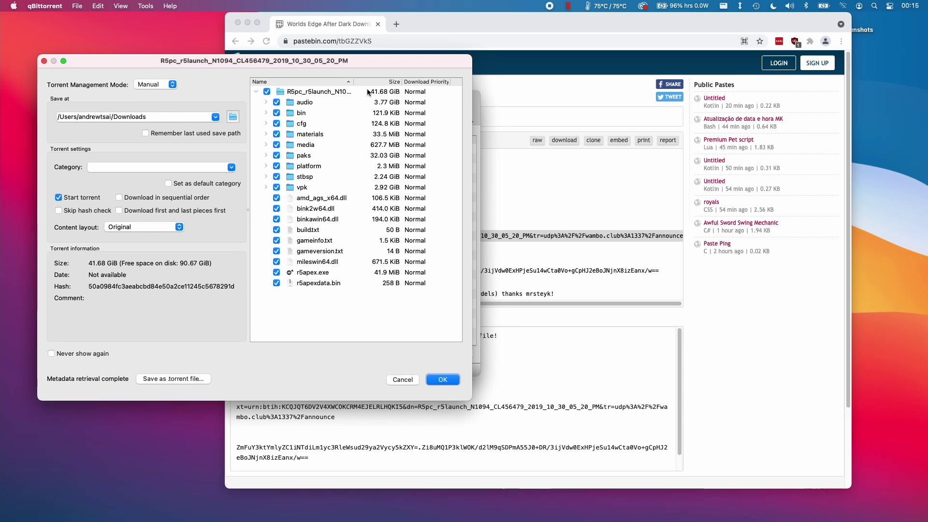
Start downloading all the R5pc_r5launch torrent's files to the Downloads folder and check its entry in the transfer list.
click(382, 94)
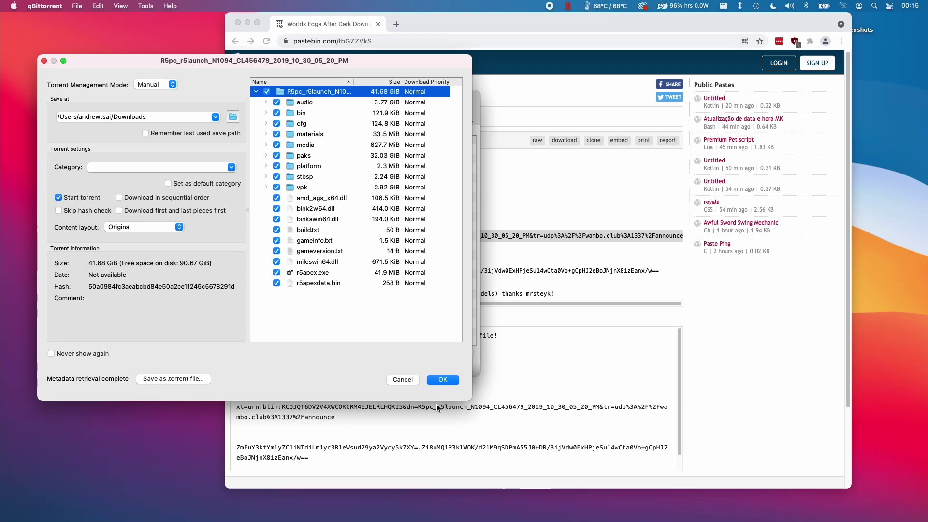
click(442, 380)
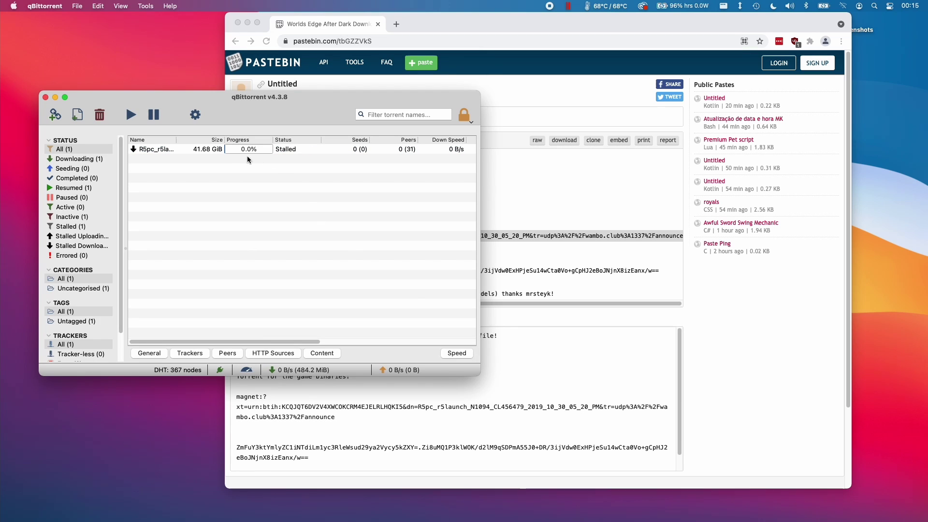
click(172, 149)
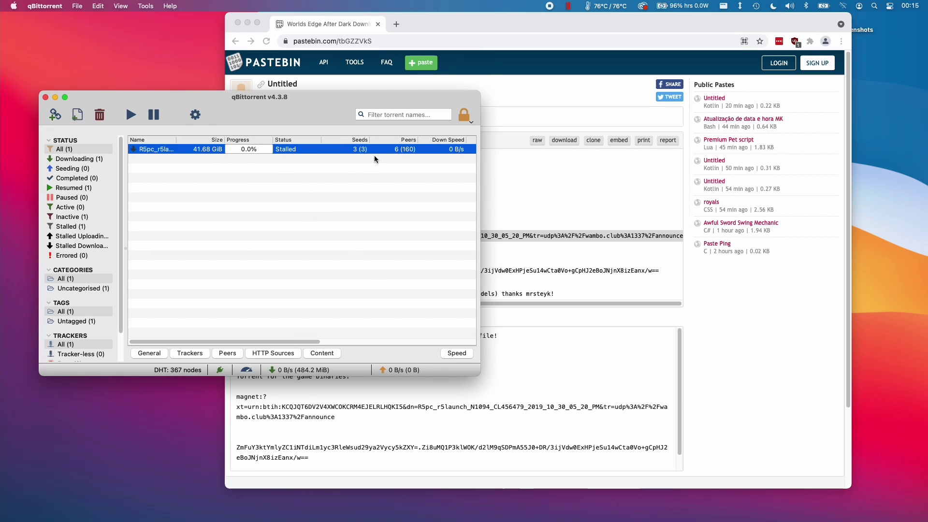
click(332, 185)
click(212, 149)
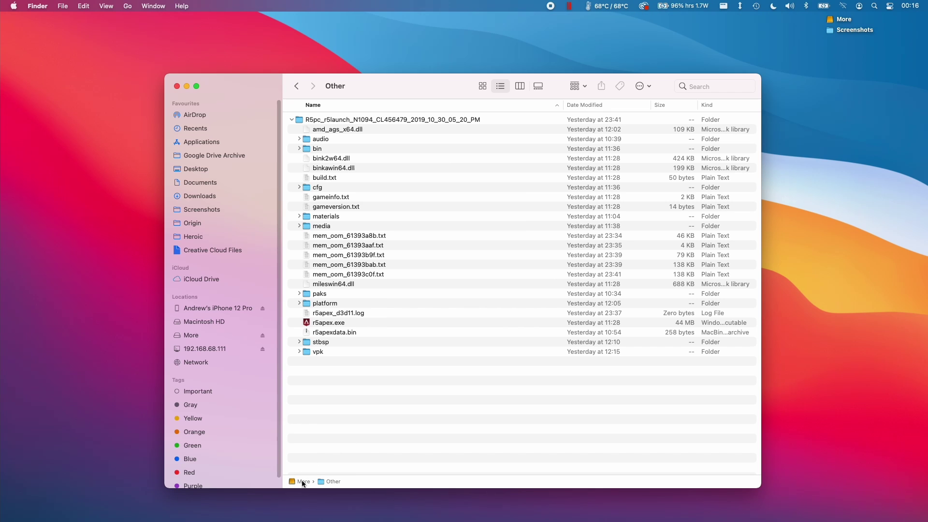
Examine the Parallels 17 free trial link in the description of the Windows 11 ARM install tutorial video.
drag(415, 386, 433, 396)
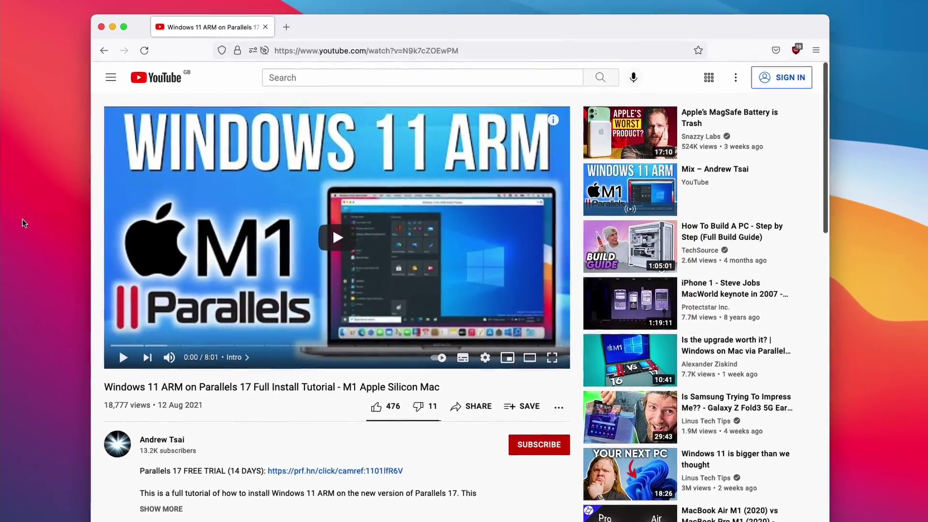
click(72, 148)
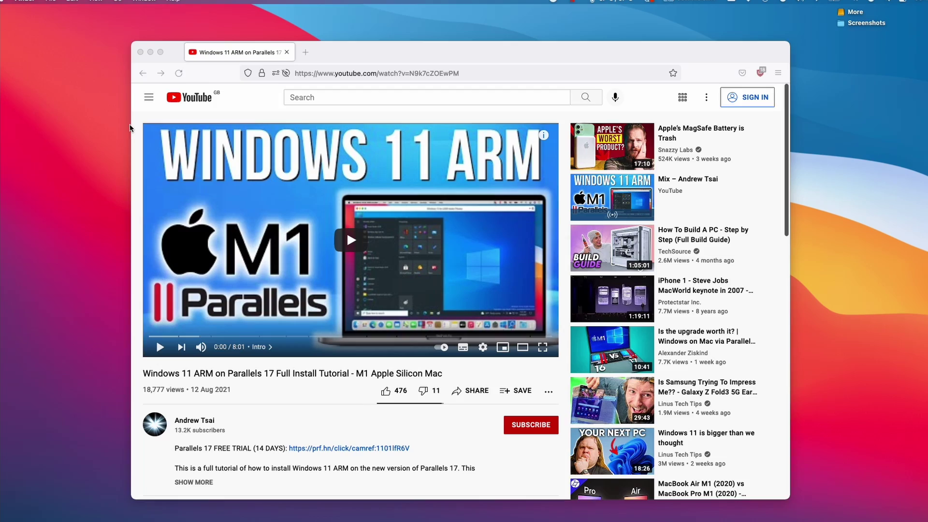
drag(414, 443, 192, 442)
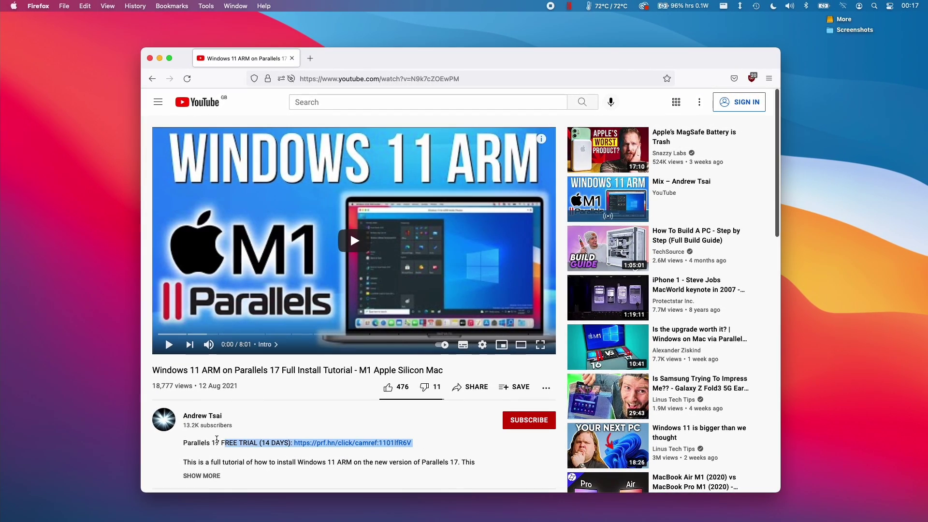
click(196, 442)
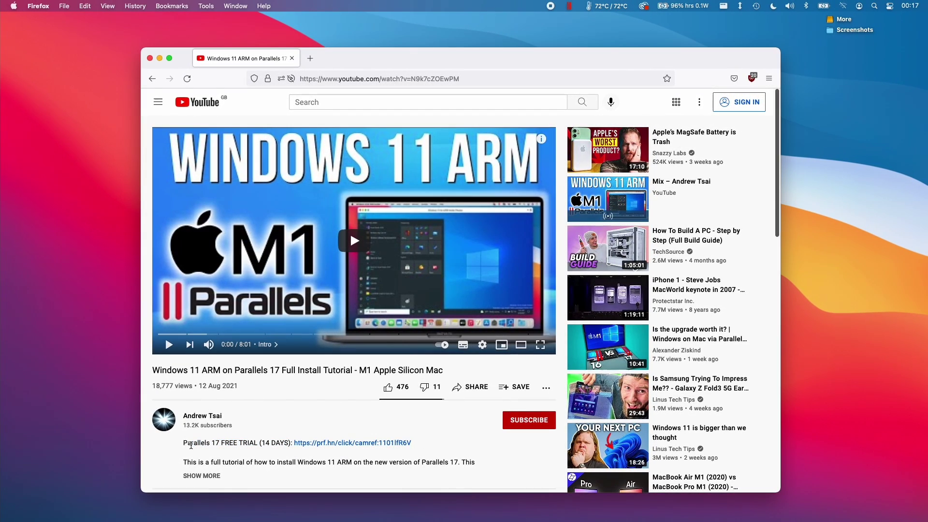
drag(261, 443, 283, 442)
click(286, 443)
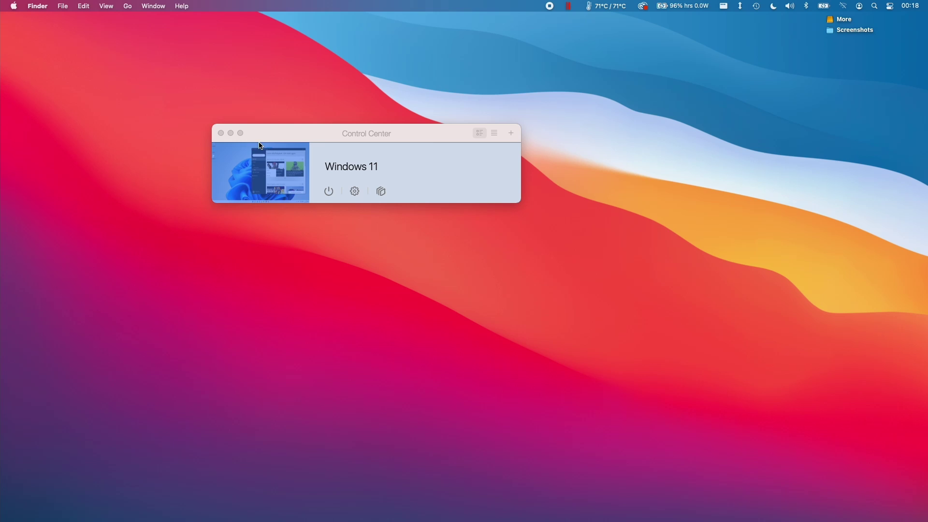
Open the Windows 11 virtual machine from the Parallels Control Center.
click(267, 184)
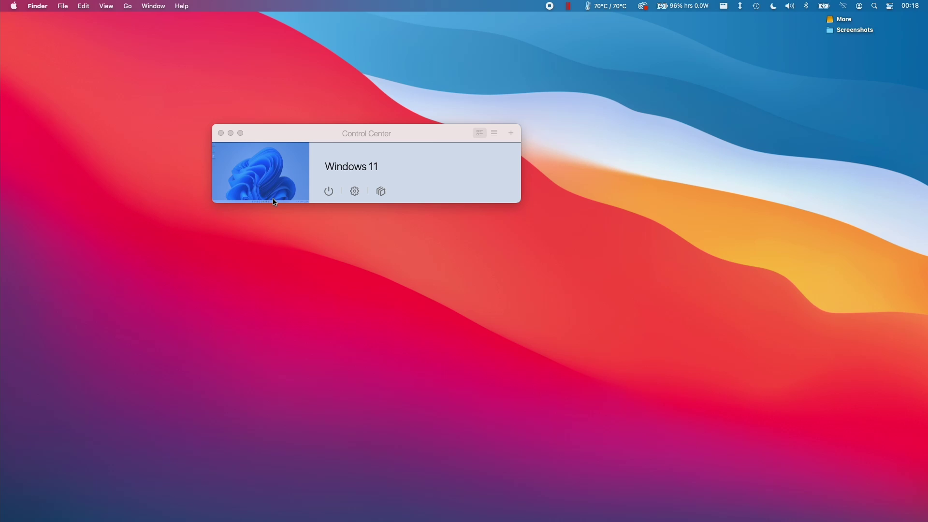
click(264, 190)
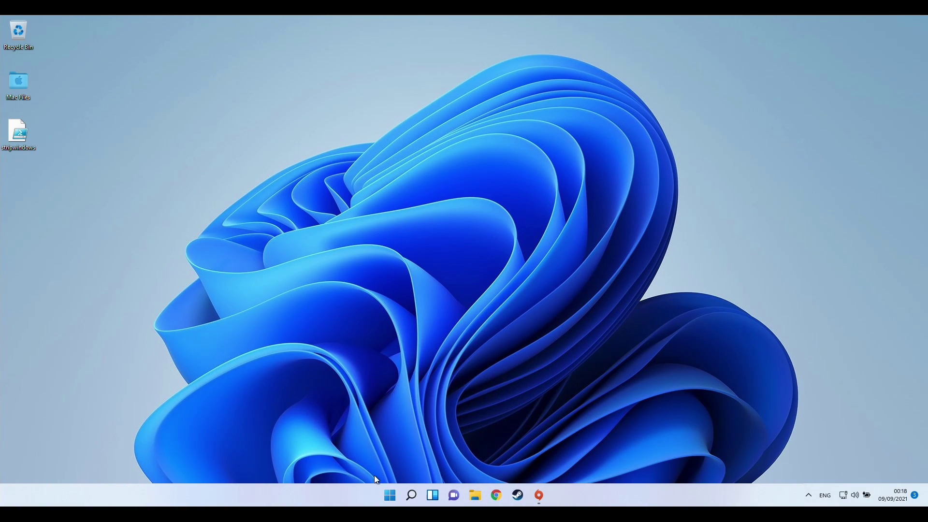
In File Explorer, open the R5pc_r5launch game folder inside Other on the shared More 1 Mac drive and review its files.
key(super+e)
scroll(121, 300, down, 3)
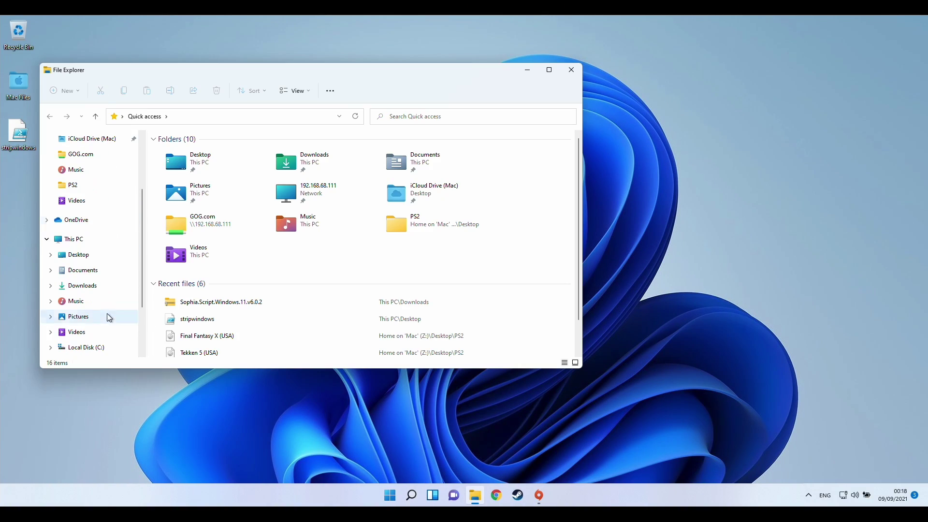
scroll(77, 286, down, 2)
click(79, 284)
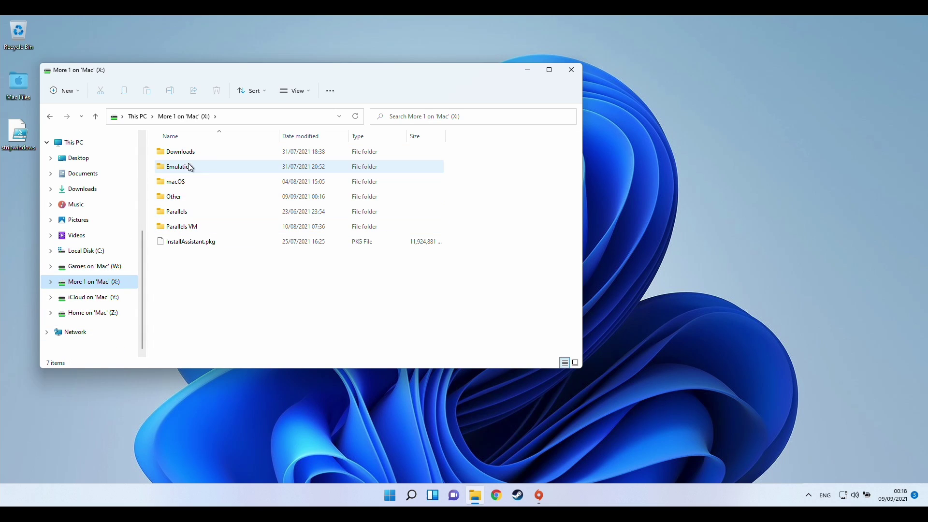
click(184, 198)
double_click(184, 198)
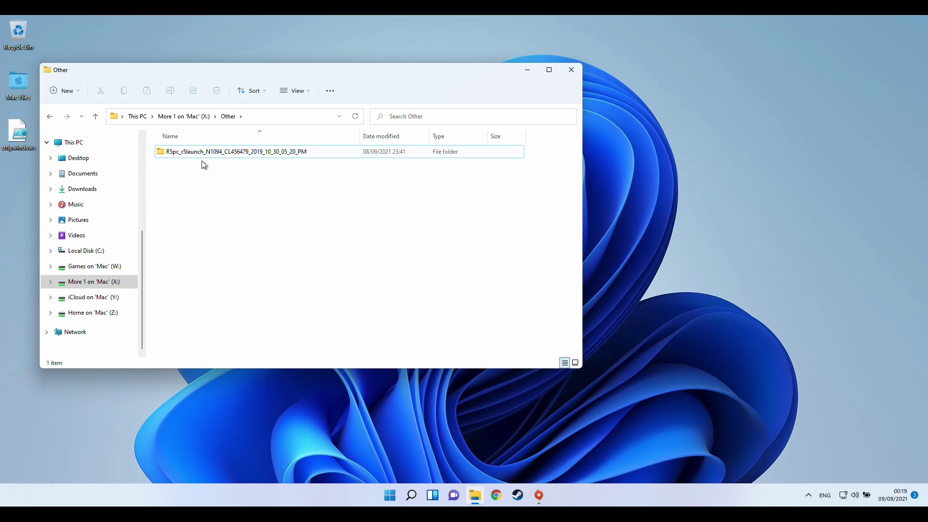
double_click(227, 161)
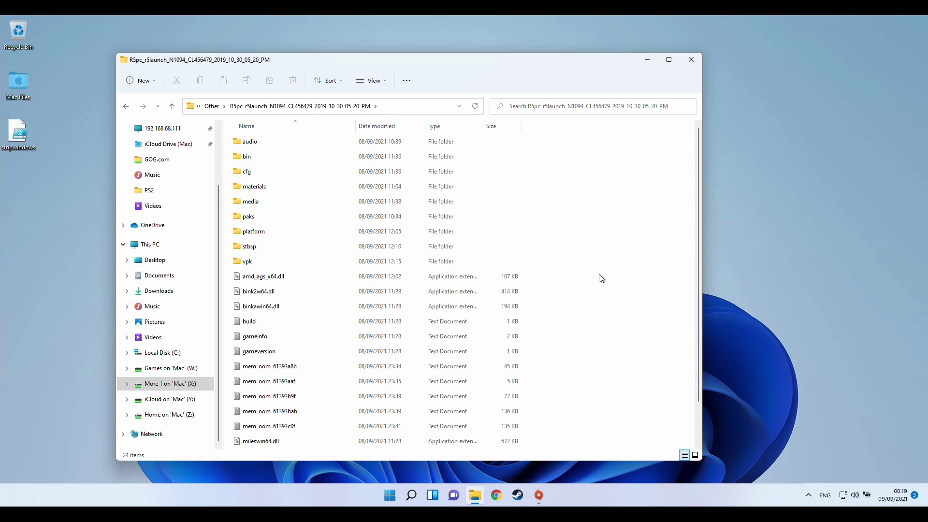
scroll(567, 341, down, 1)
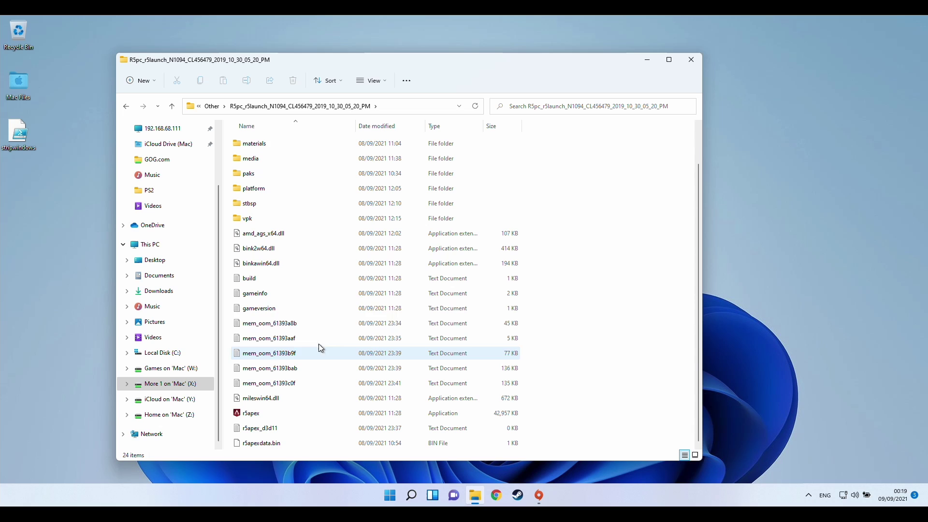
scroll(611, 309, up, 1)
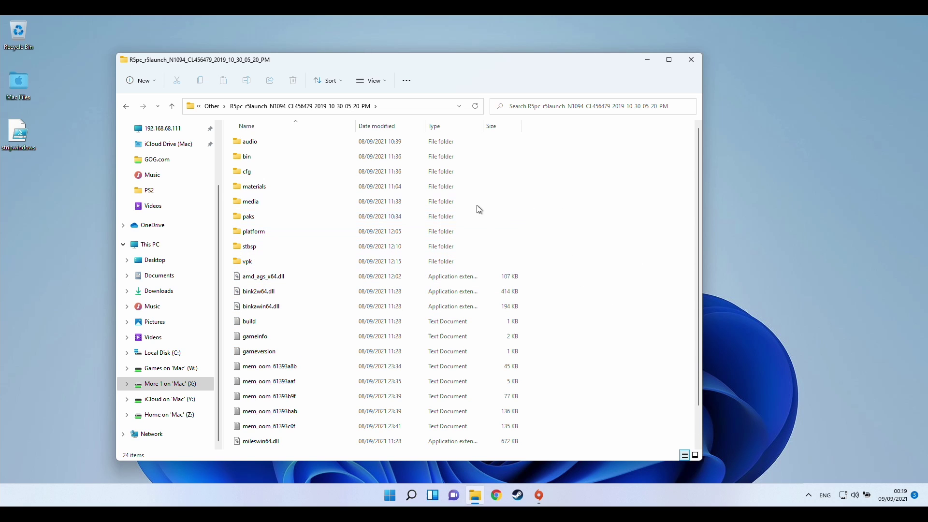
Minimise the game folder, switch to Origin, and view the Apex Legends details from My Game Library.
click(647, 59)
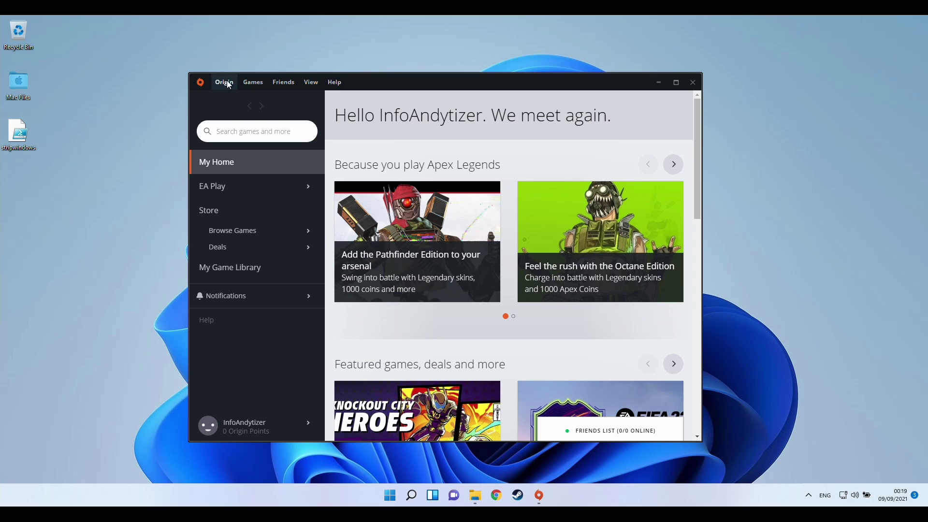
click(258, 83)
drag(694, 136, 703, 109)
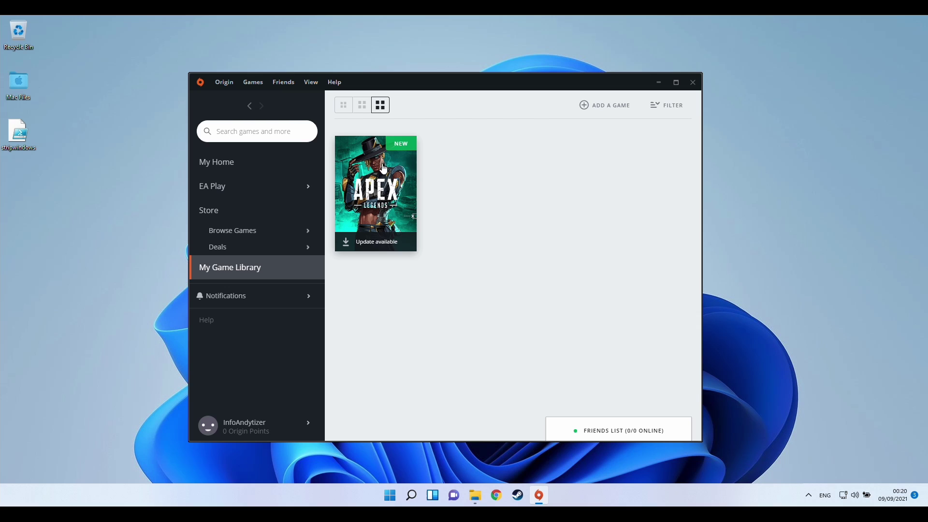
click(391, 203)
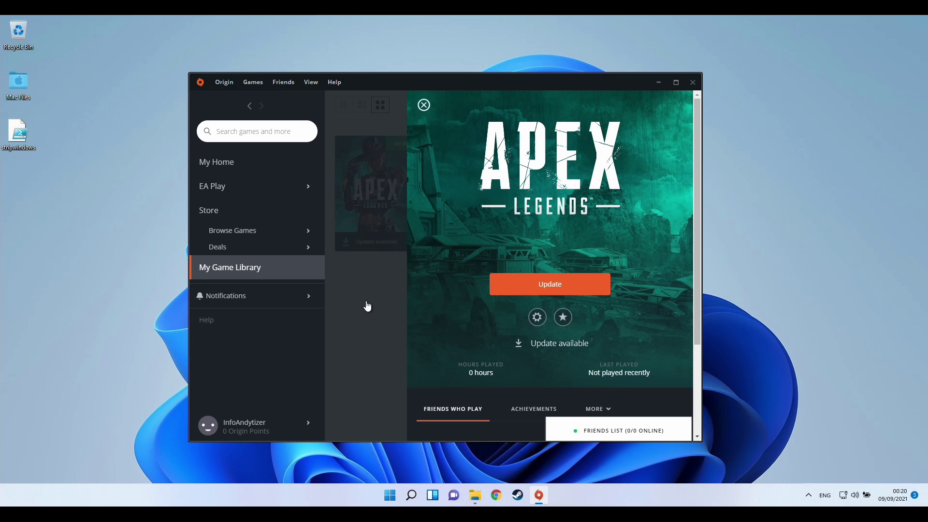
click(404, 299)
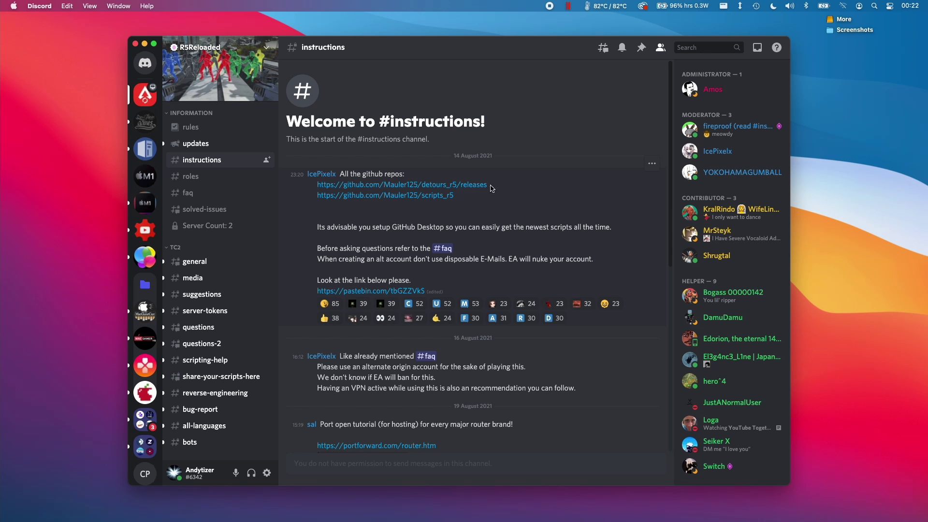
Switch to Discord and examine the two GitHub repository links in the R5Reloaded #instructions channel.
mouse_move(313, 187)
mouse_down()
mouse_move(484, 200)
mouse_move(296, 191)
mouse_up()
click(485, 202)
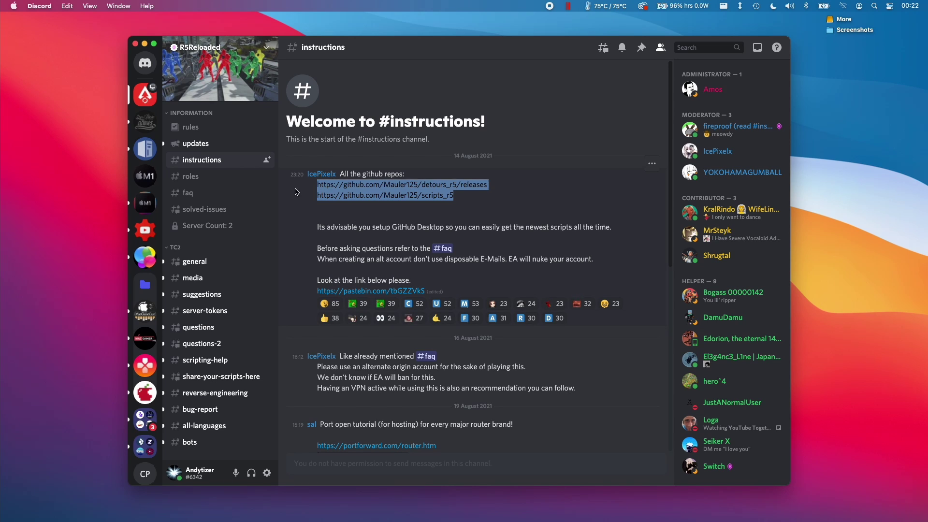
click(470, 223)
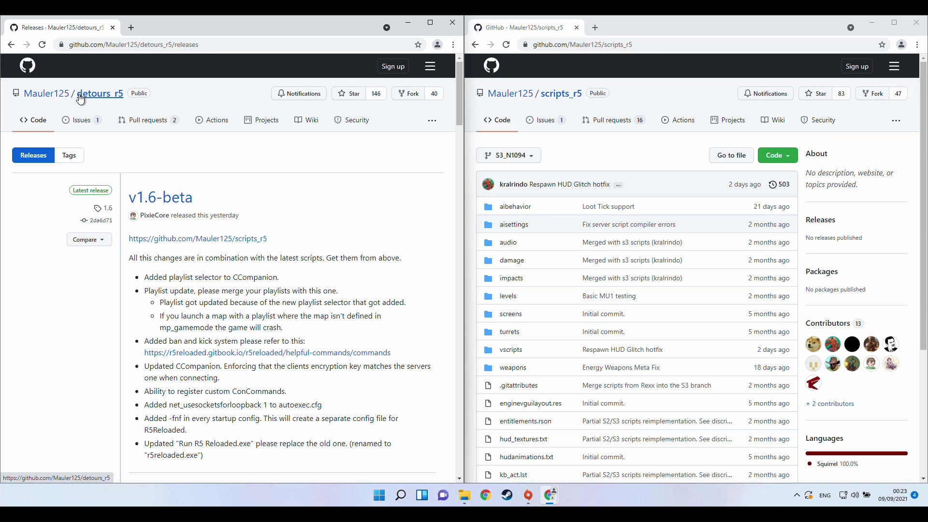
Download v1.6-beta.zip from the detours_r5 releases page in the virtual machine's browser and open the archive.
scroll(158, 228, down, 4)
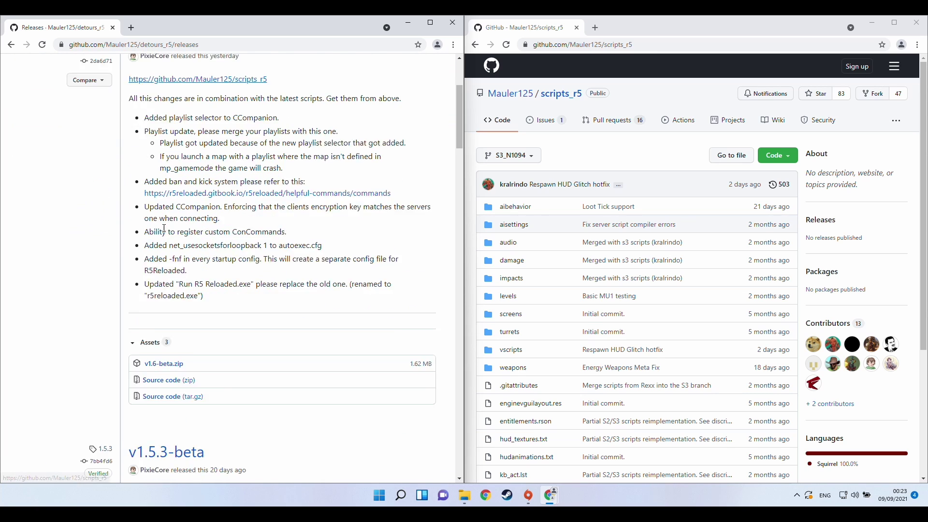
scroll(170, 265, up, 4)
scroll(141, 235, down, 2)
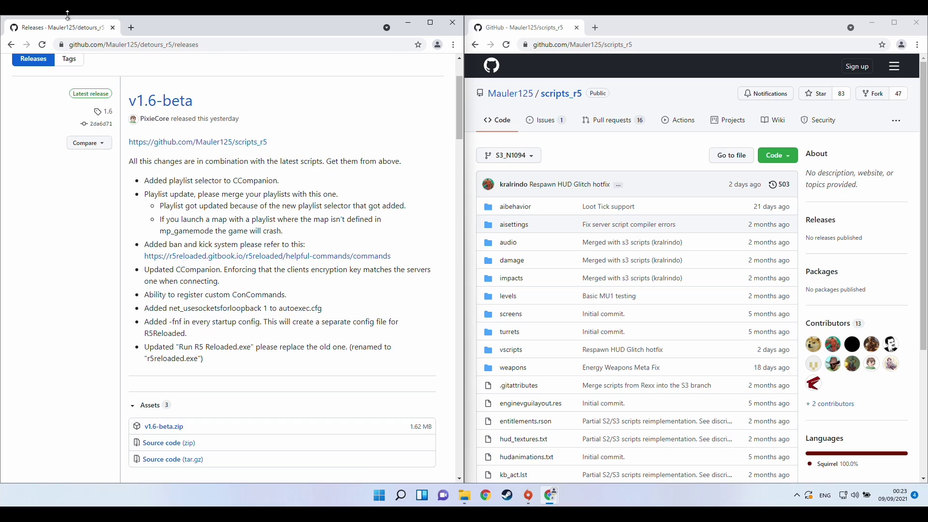
click(162, 427)
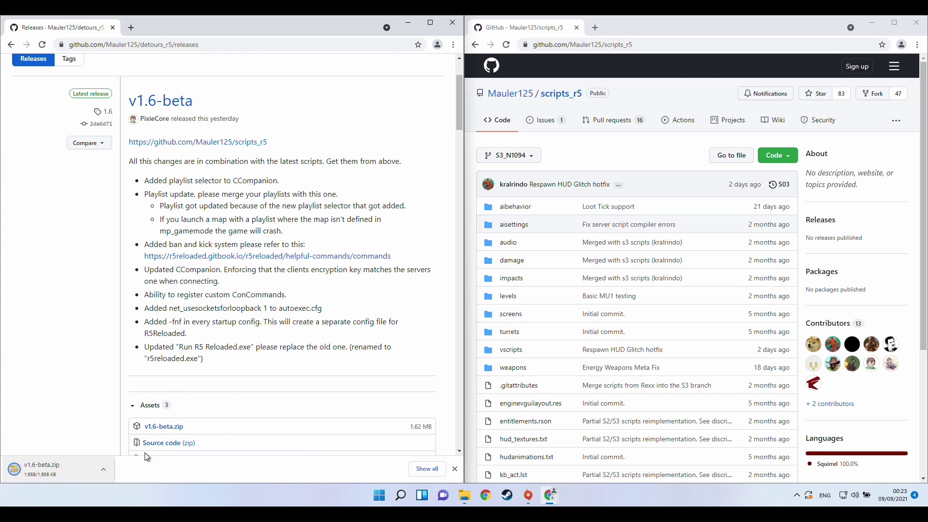
click(70, 469)
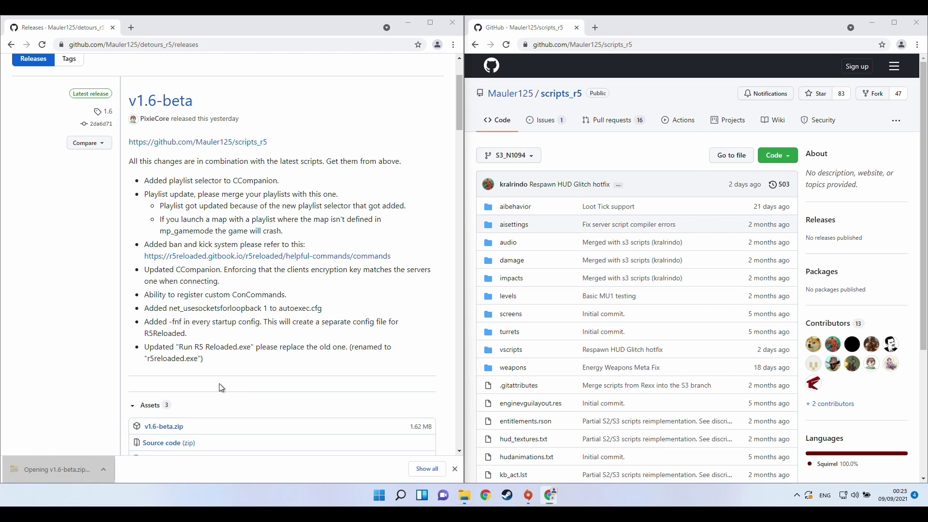
Copy all contents of the v1.6-beta archive and paste them into the R5pc_r5launch game folder.
drag(322, 282, 205, 100)
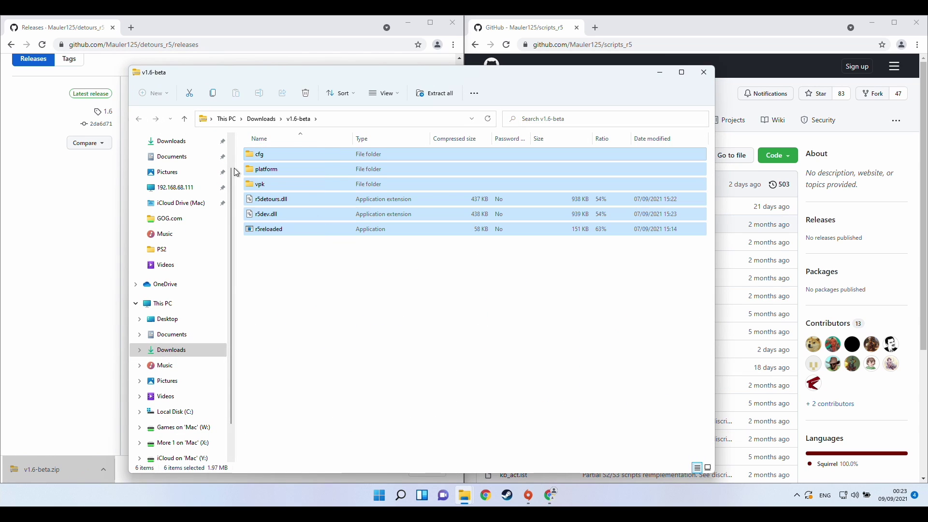
right_click(291, 179)
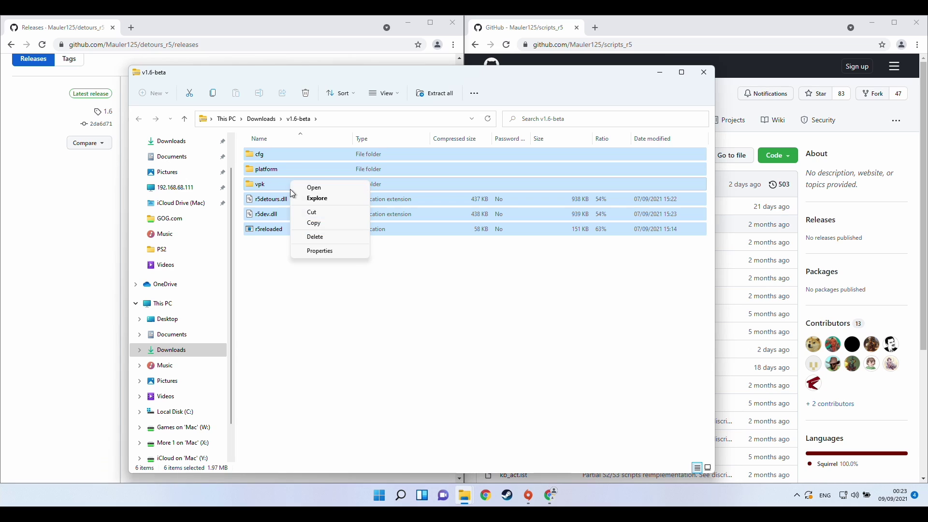
click(328, 223)
click(288, 288)
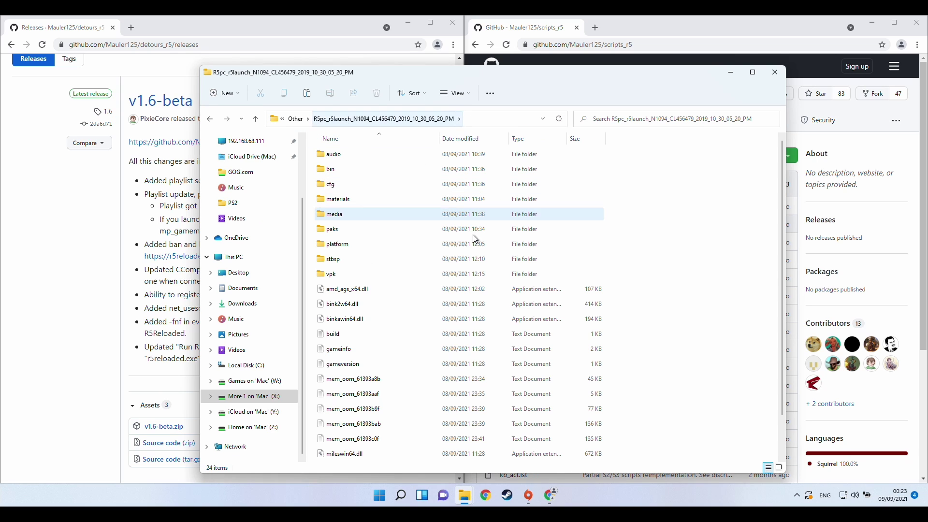
scroll(624, 303, down, 1)
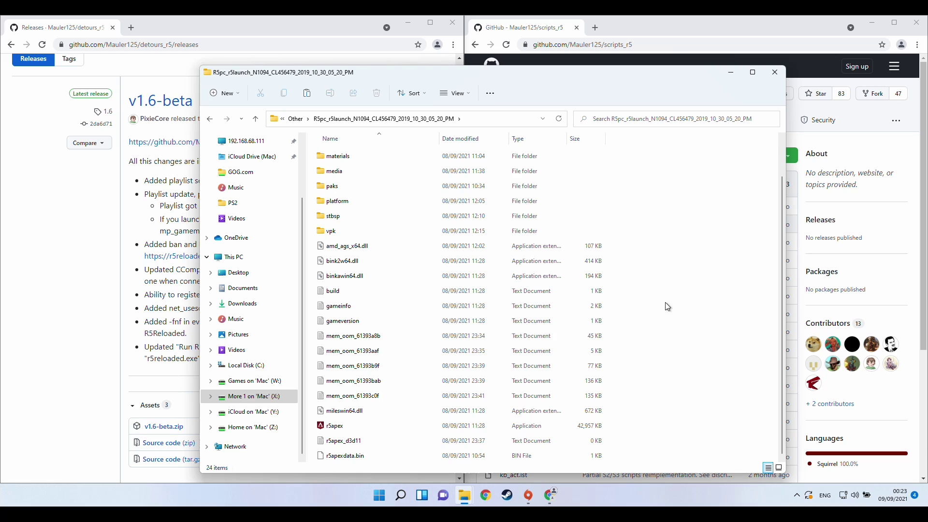
right_click(662, 382)
click(670, 337)
click(716, 408)
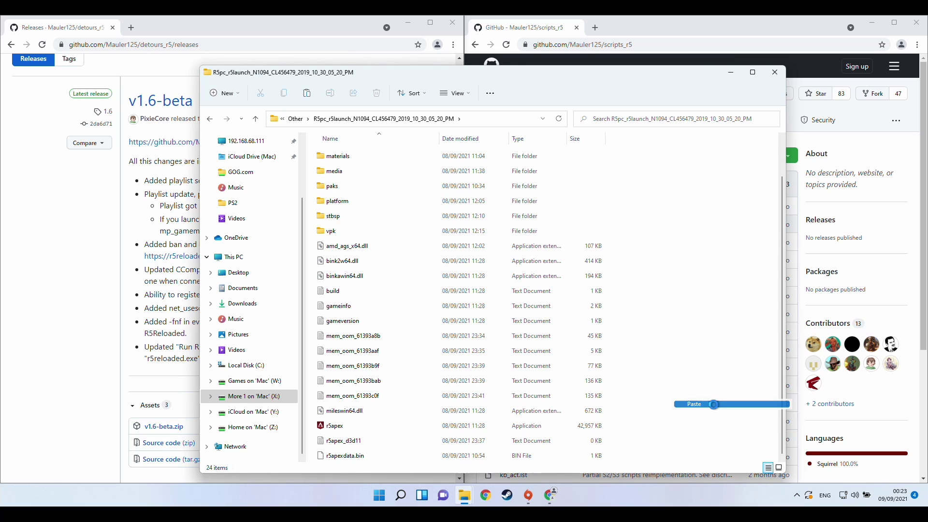
click(192, 179)
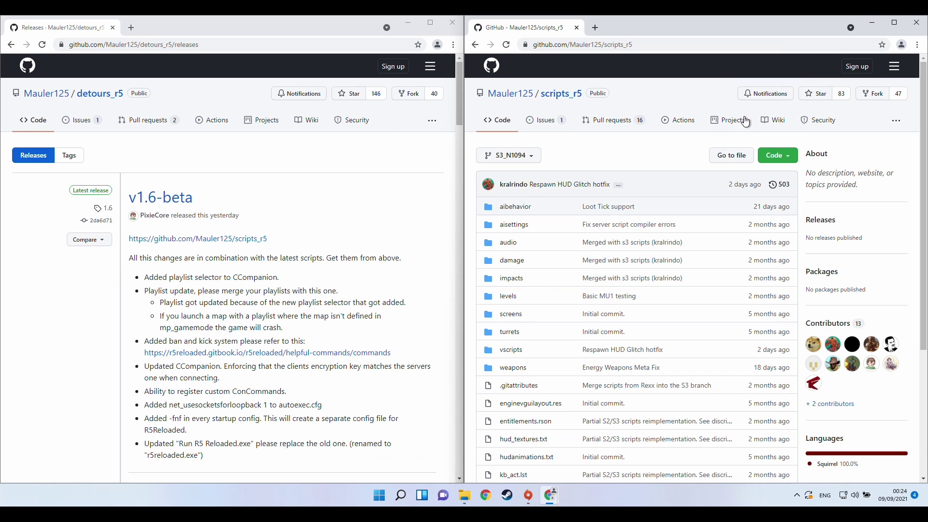
Download the scripts_r5 repository's S3_N1094 branch as a ZIP and open the archive.
click(771, 163)
click(677, 276)
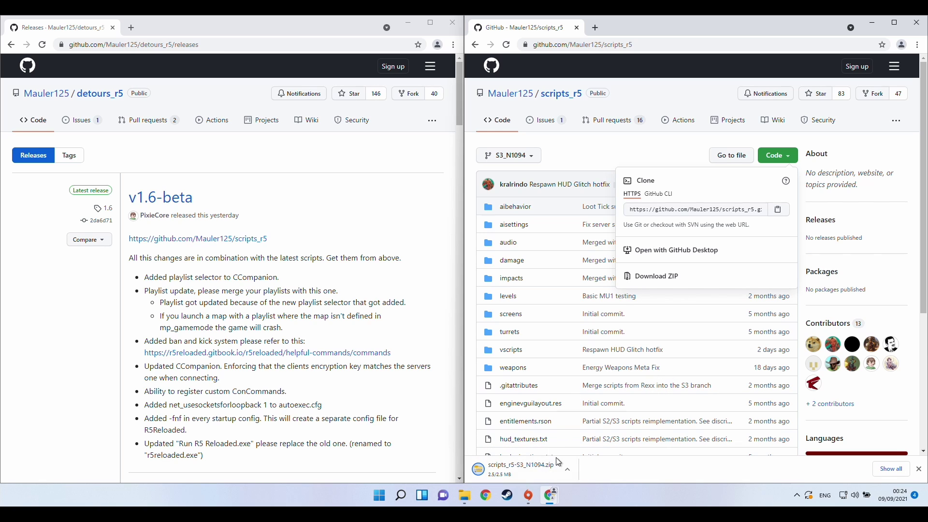
click(518, 467)
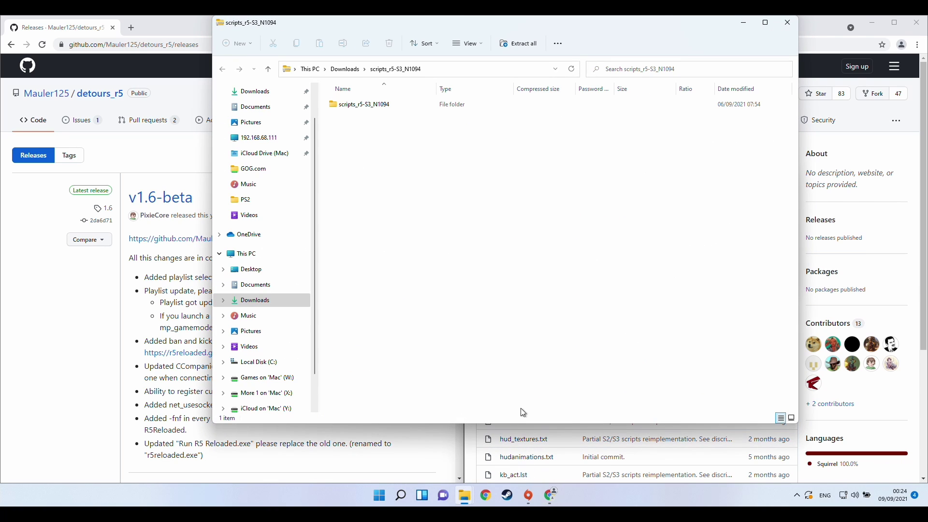
Open the scripts_r5-S3_N1094 folder inside the archive and copy all of its files and folders.
double_click(369, 104)
click(369, 137)
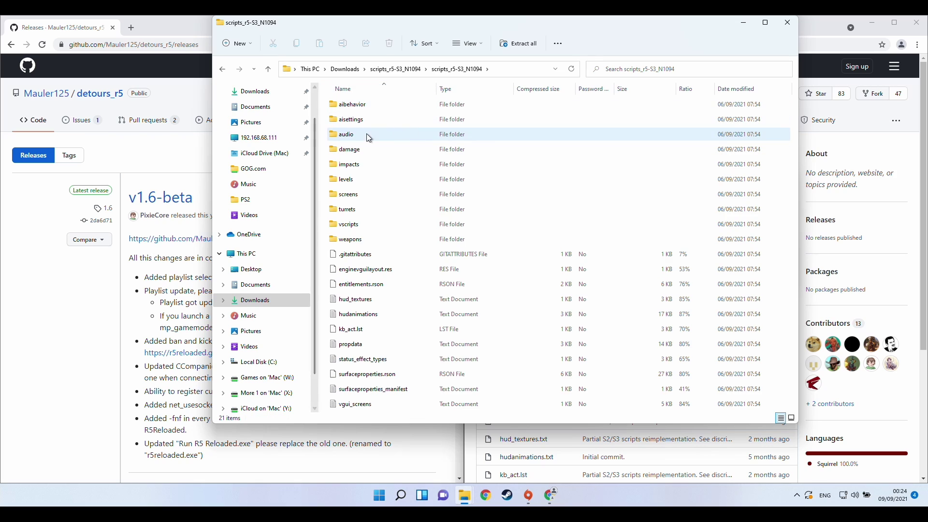
key(ctrl+a)
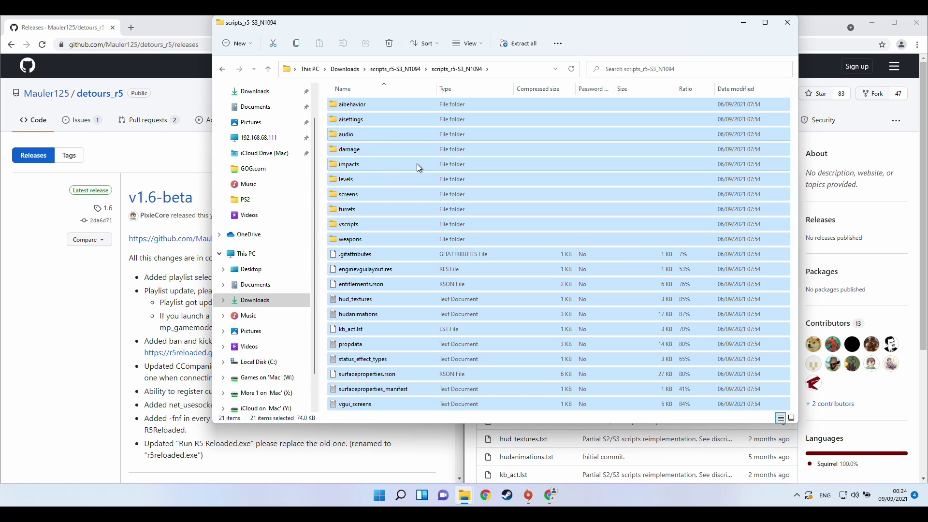
right_click(394, 152)
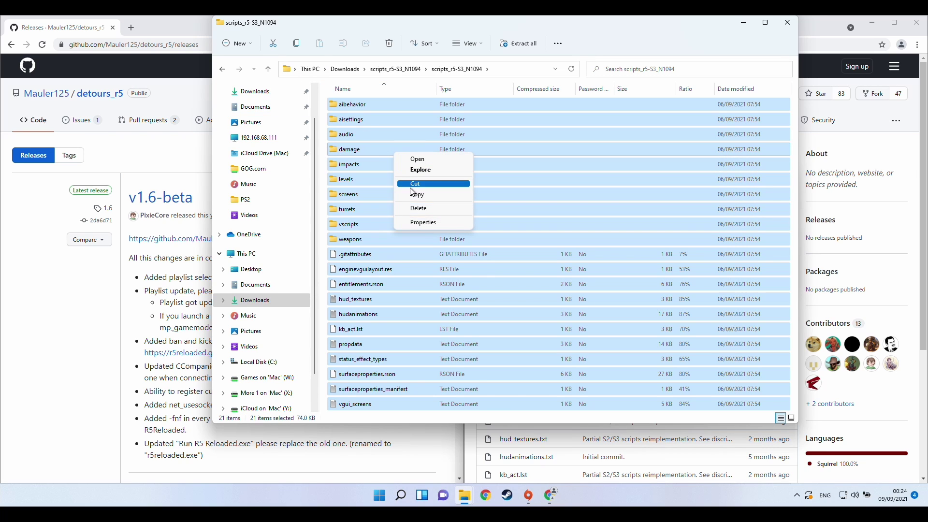
click(418, 194)
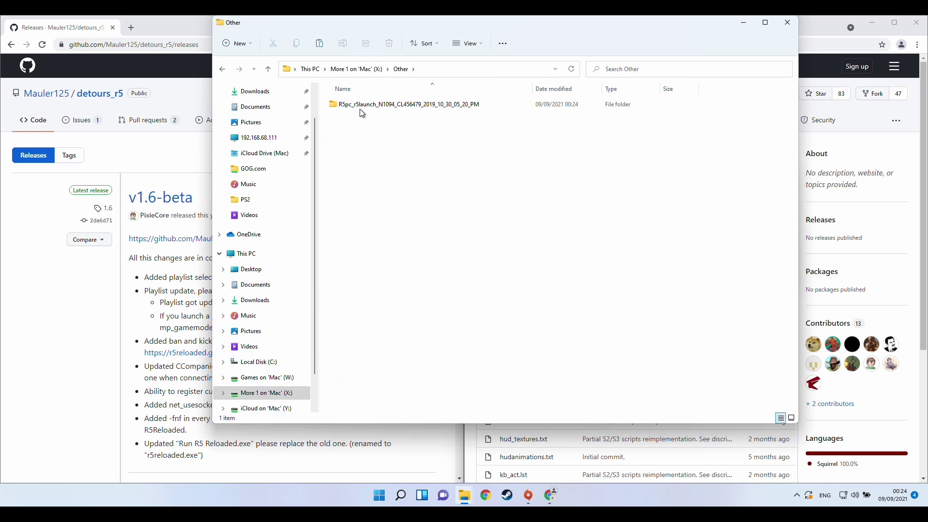
Create a folder named scripts inside the platform folder of the R5pc_r5launch game folder.
click(341, 107)
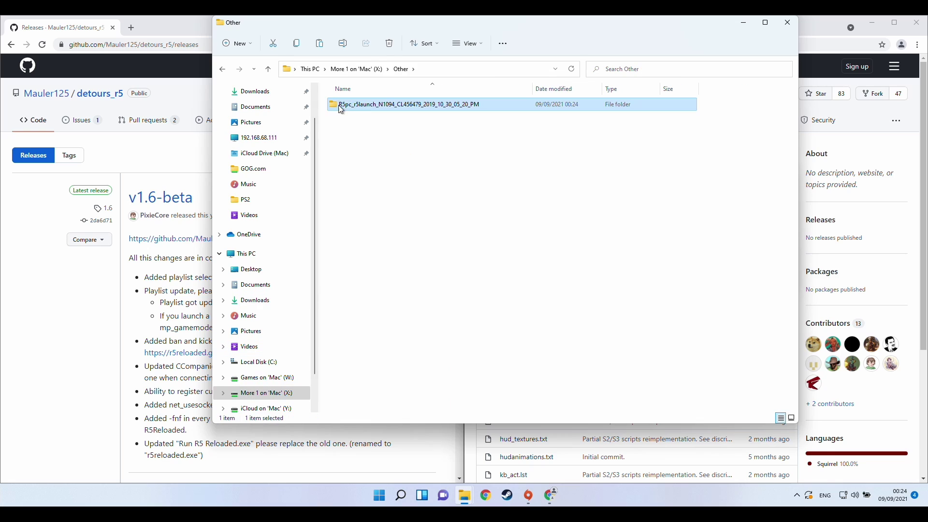
double_click(354, 107)
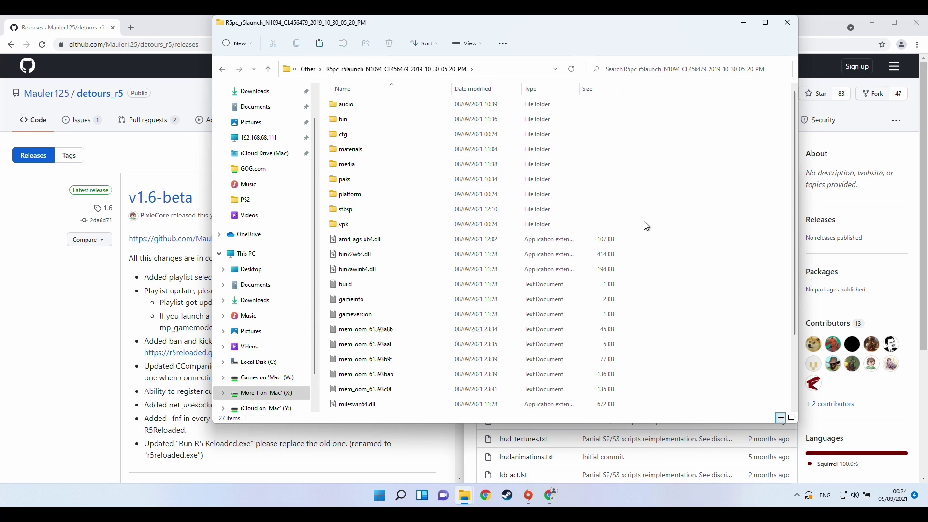
double_click(381, 195)
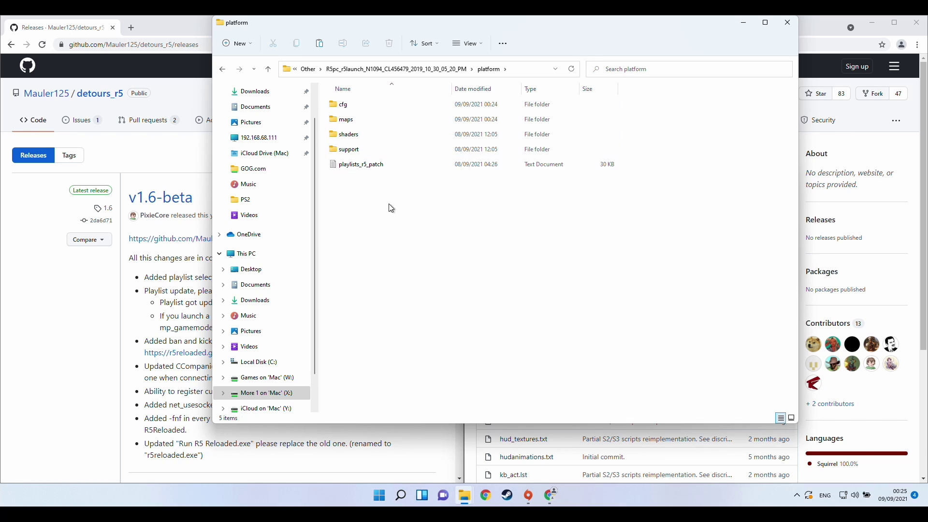
right_click(386, 211)
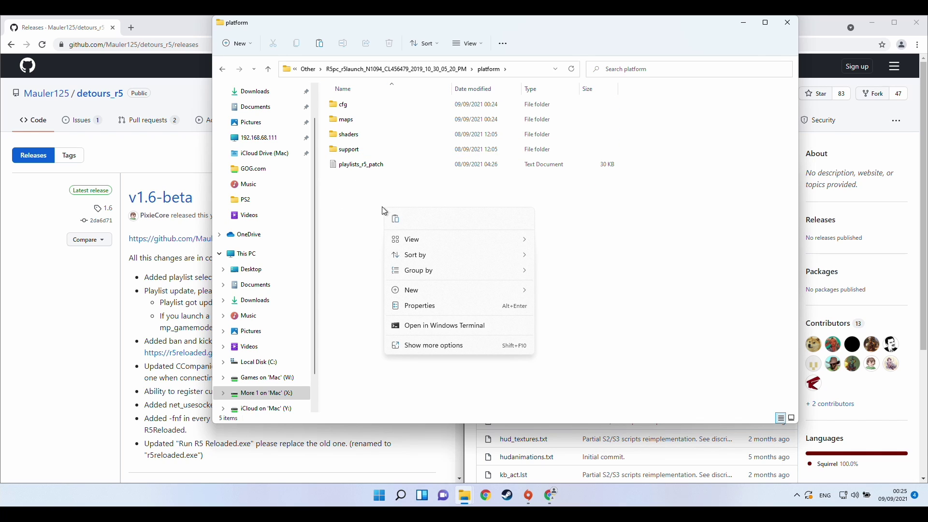
mouse_move(429, 290)
click(545, 292)
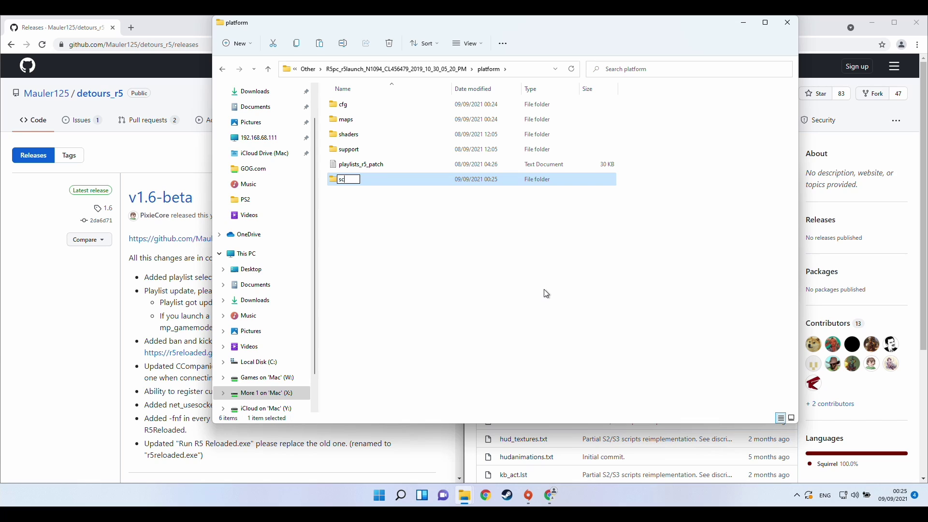
key(Return)
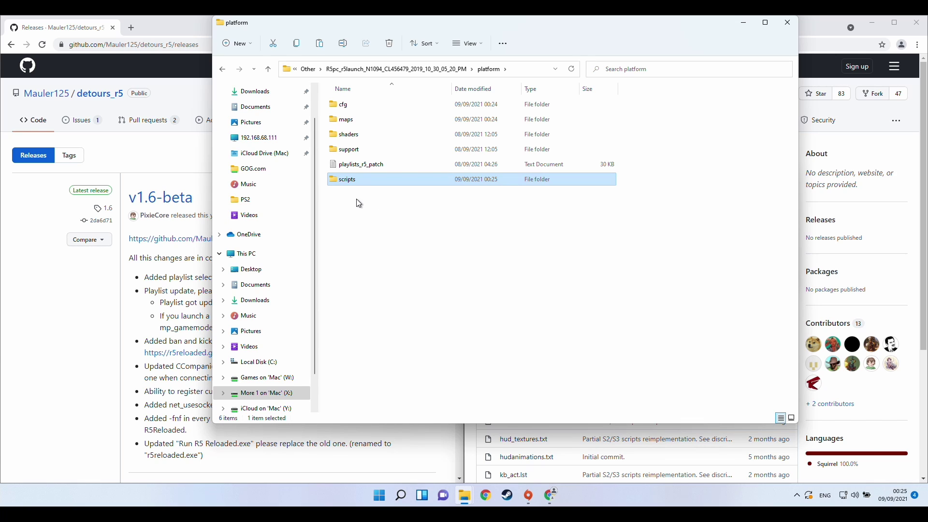
Paste the copied scripts_r5 files and folders into the new scripts folder.
double_click(350, 183)
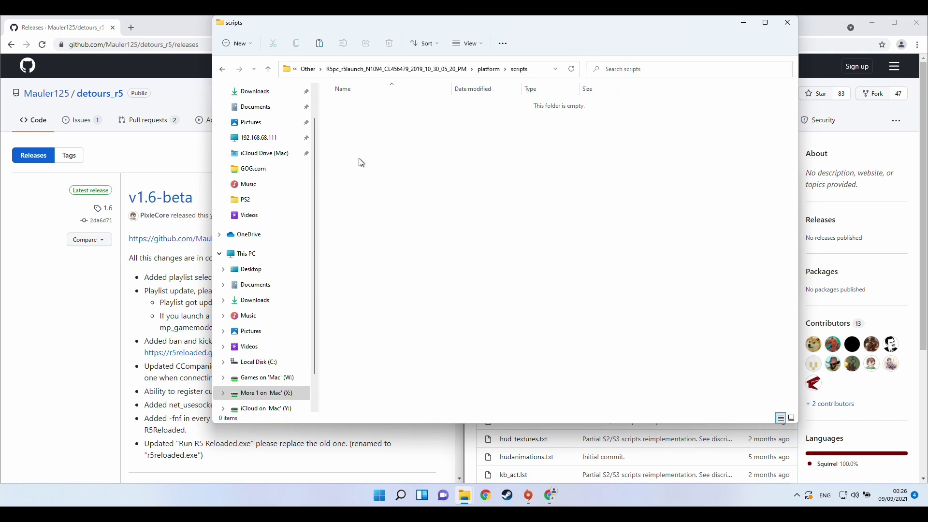
right_click(362, 146)
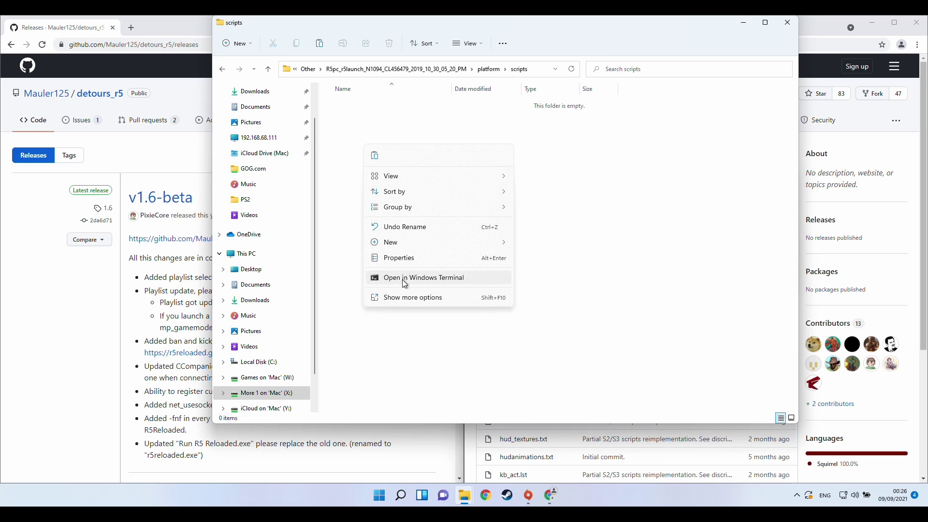
click(411, 299)
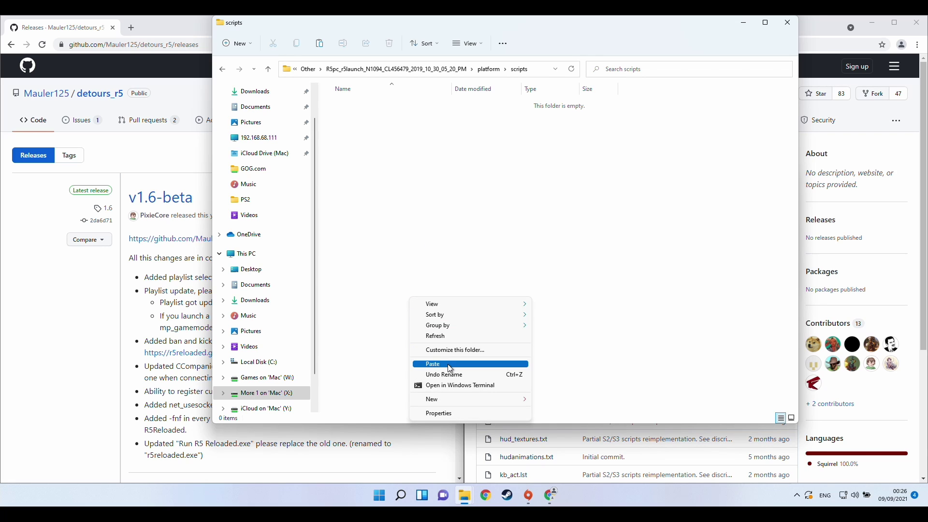
click(451, 366)
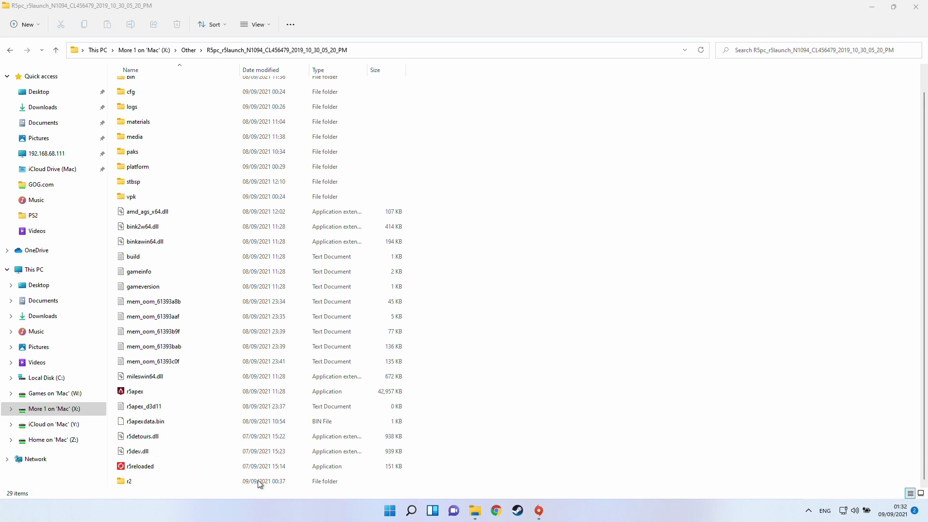
Run r5reloaded from the game folder and choose option 1 for the Dev Build.
click(141, 469)
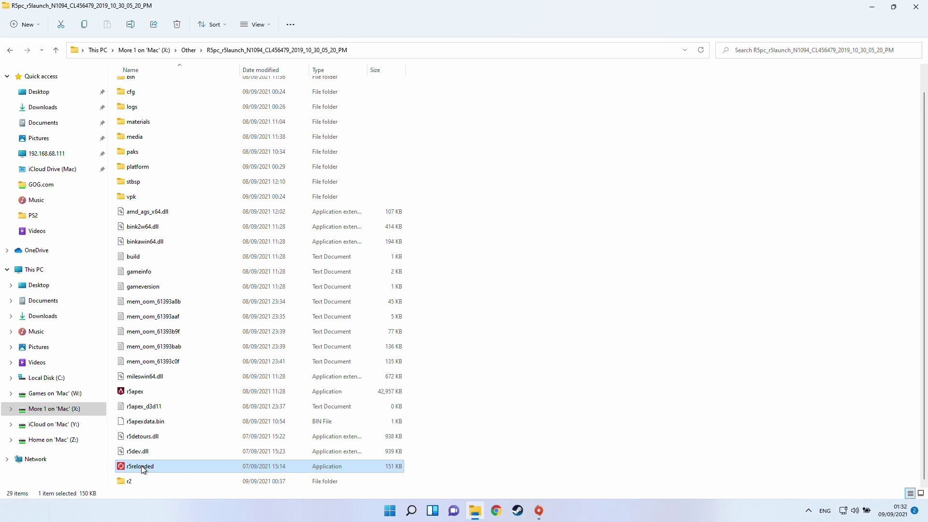
double_click(141, 466)
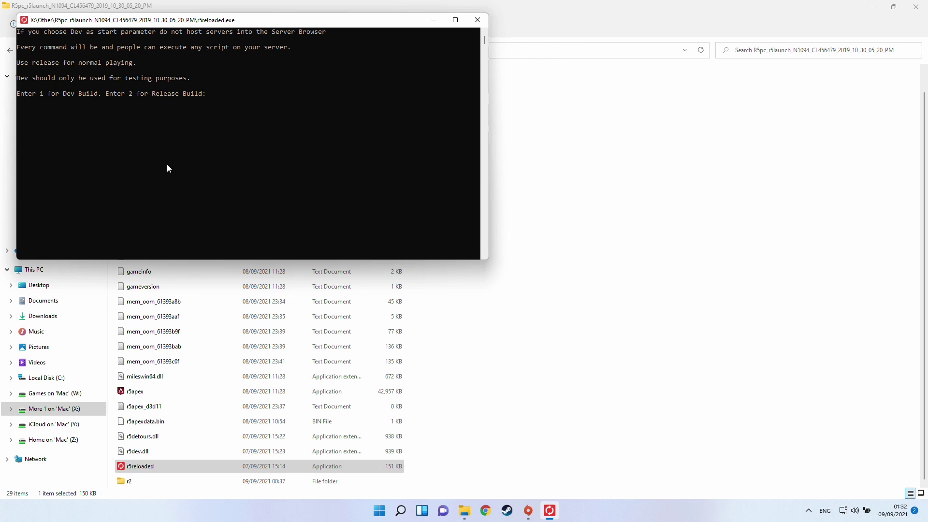
text(1)
key(Return)
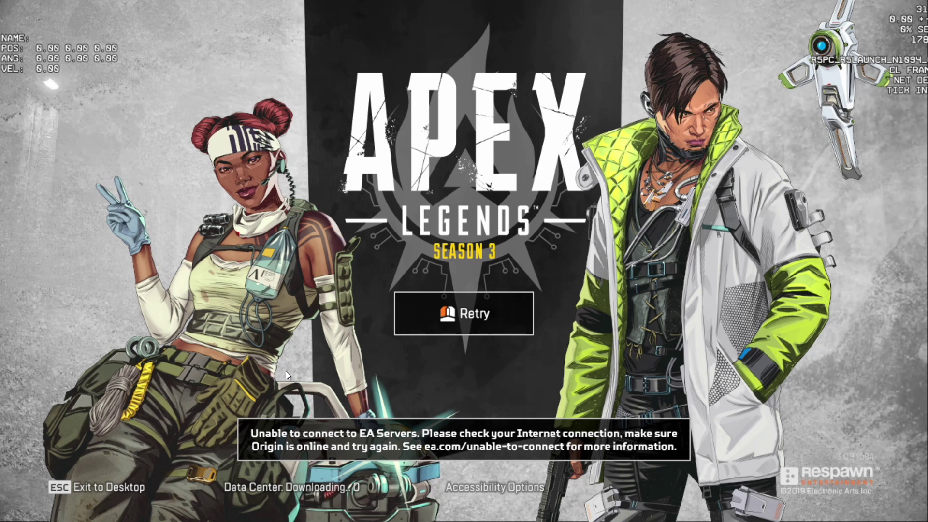
Bring up the Companion overlay, refresh its server list and look over the server browser and hosting options.
key(Insert)
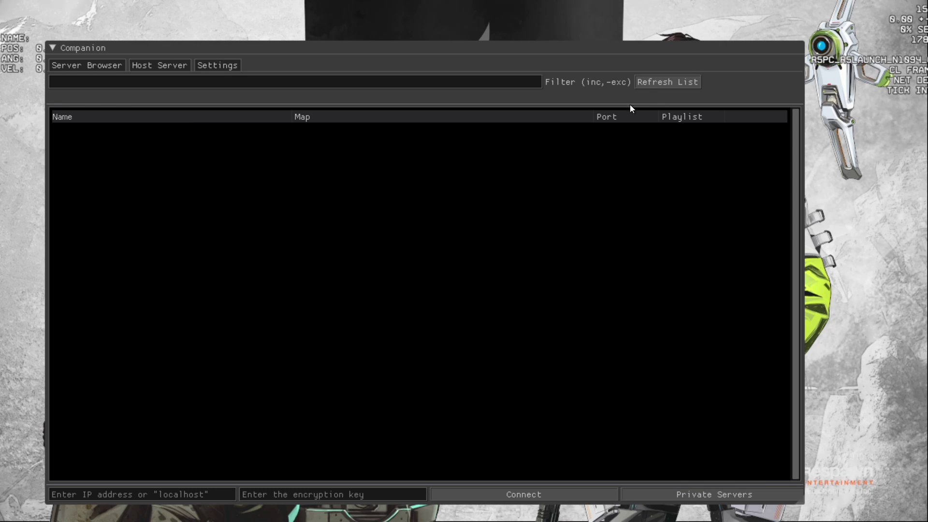
click(648, 83)
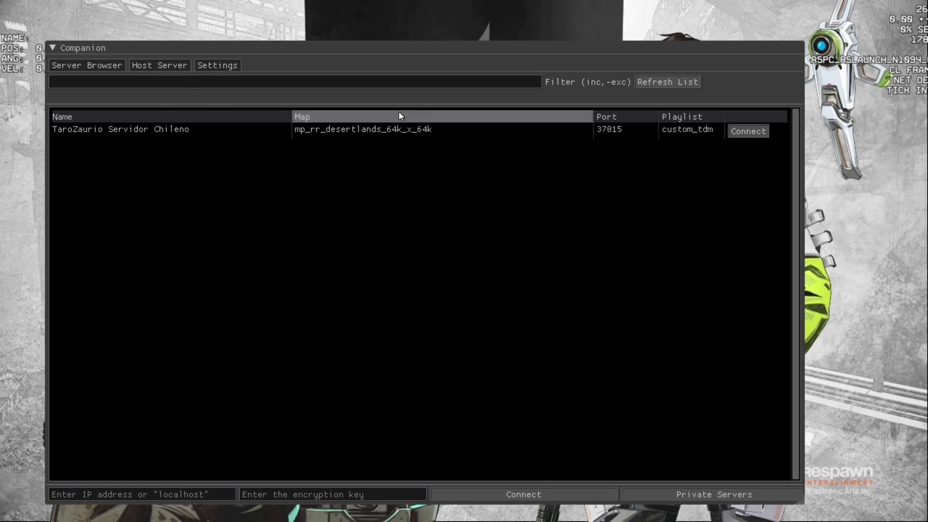
drag(372, 48, 388, 35)
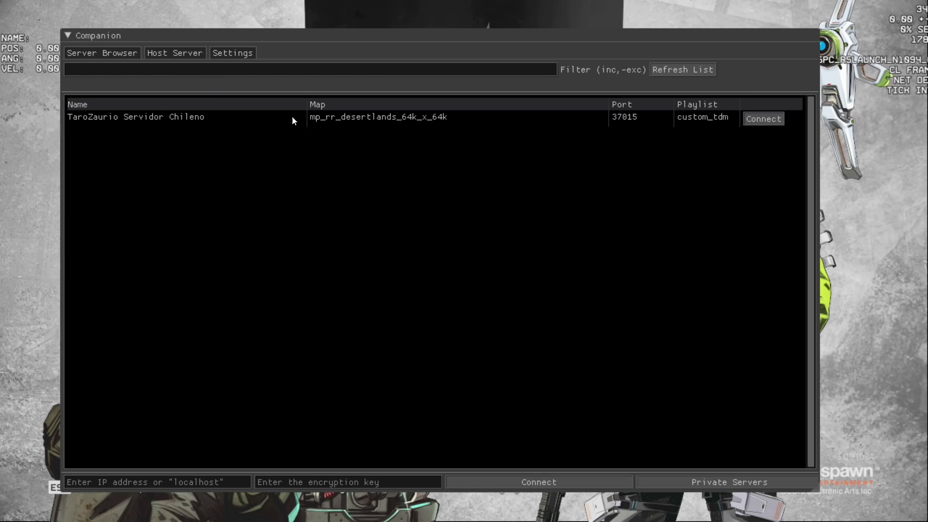
click(187, 53)
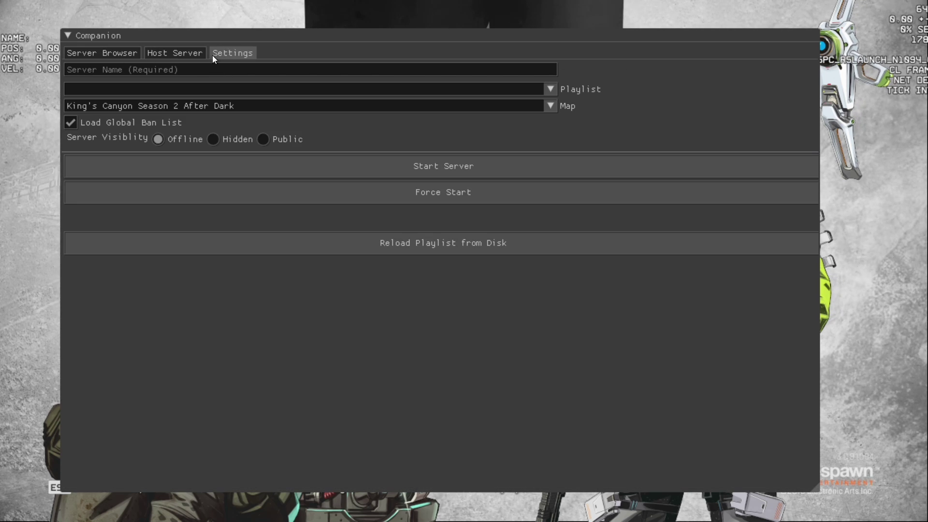
click(119, 55)
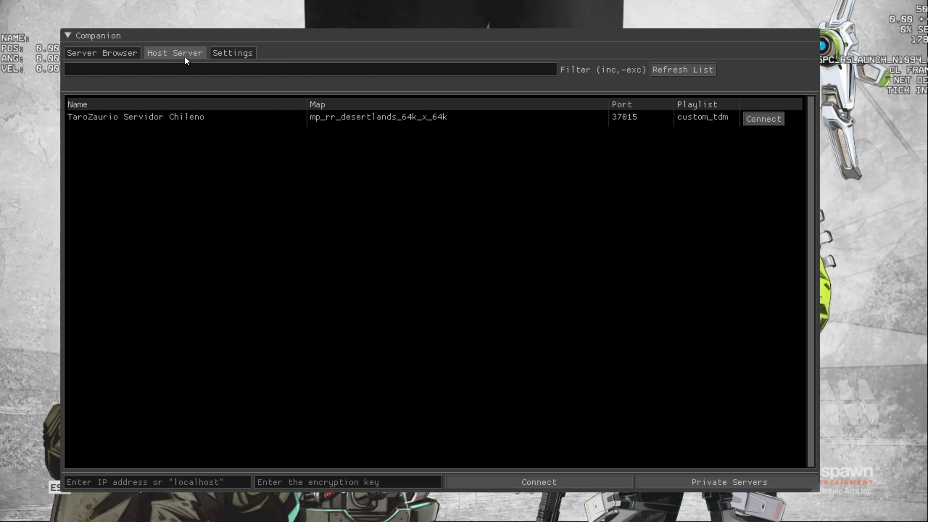
Configure a hosted server named AT with the survival_firingrange playlist and the King's Canyon Firing Range map.
click(160, 56)
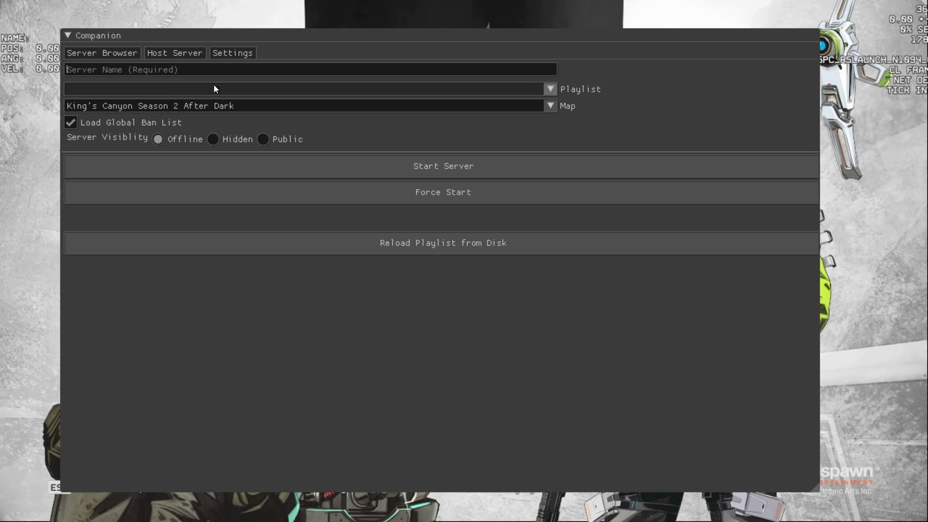
click(159, 67)
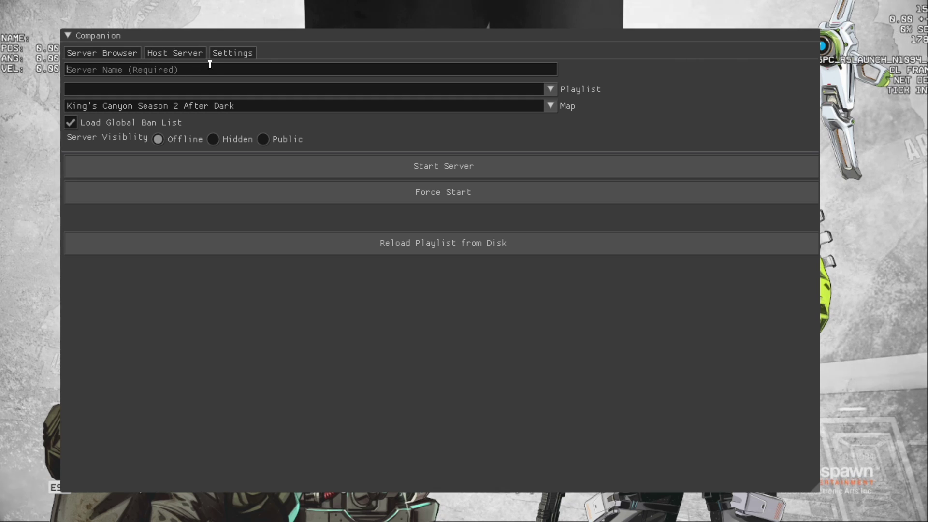
click(522, 89)
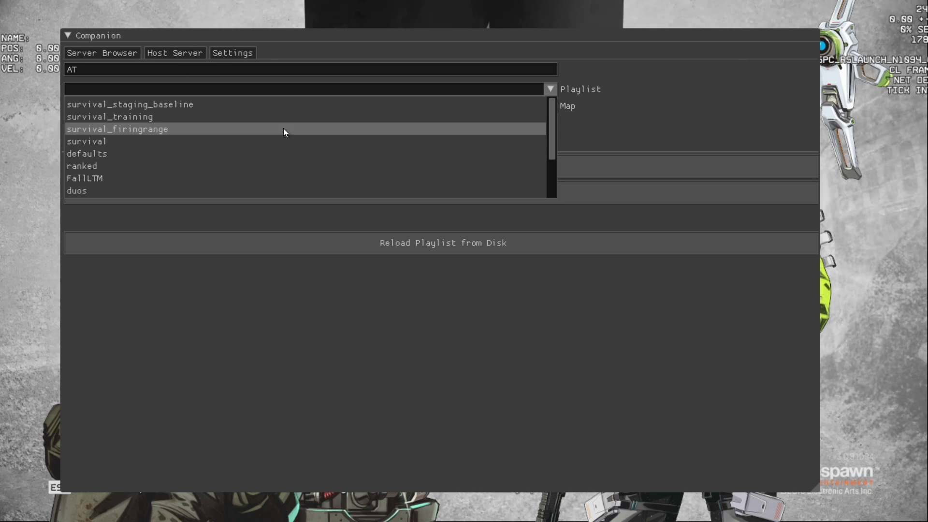
click(166, 129)
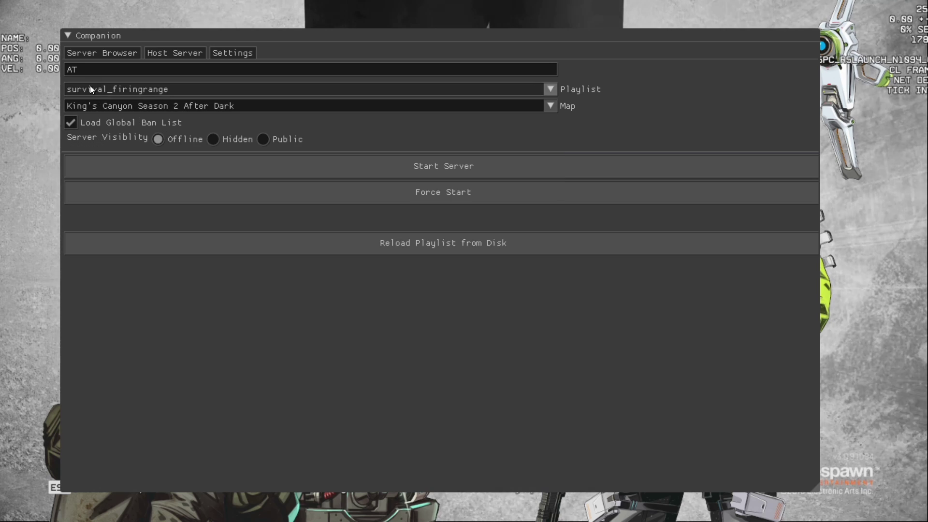
click(186, 101)
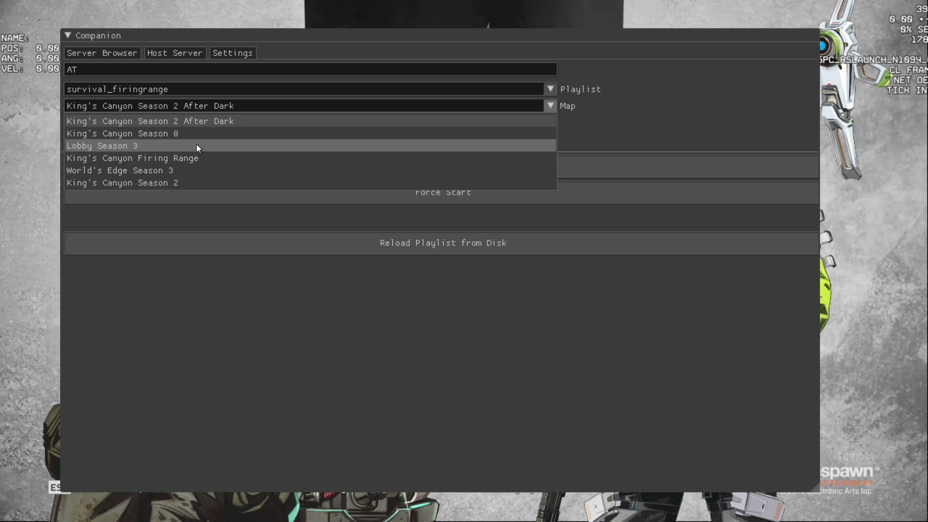
click(168, 156)
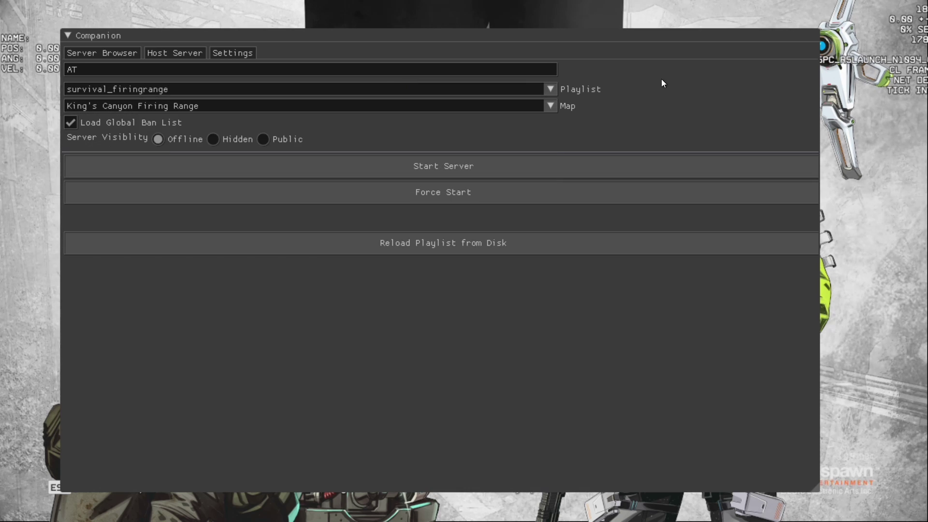
click(252, 92)
click(185, 95)
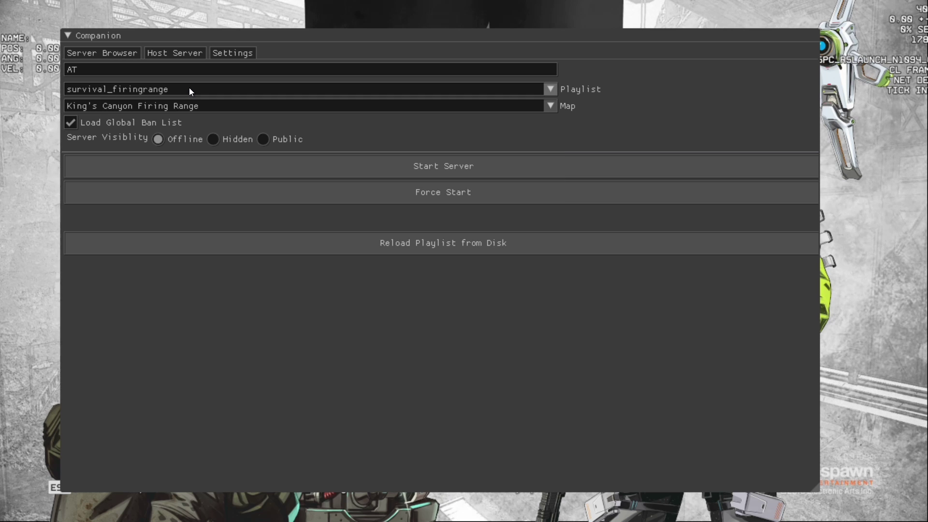
click(192, 107)
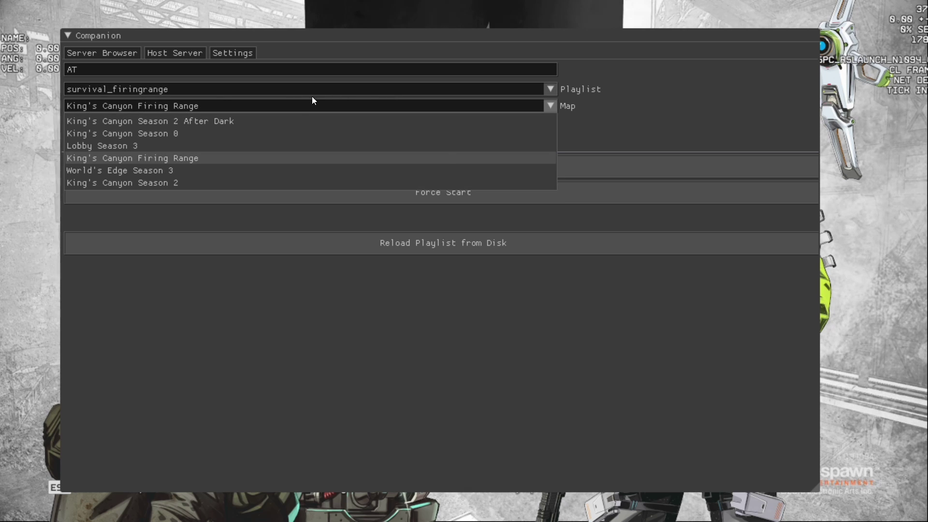
click(176, 155)
click(224, 108)
click(226, 110)
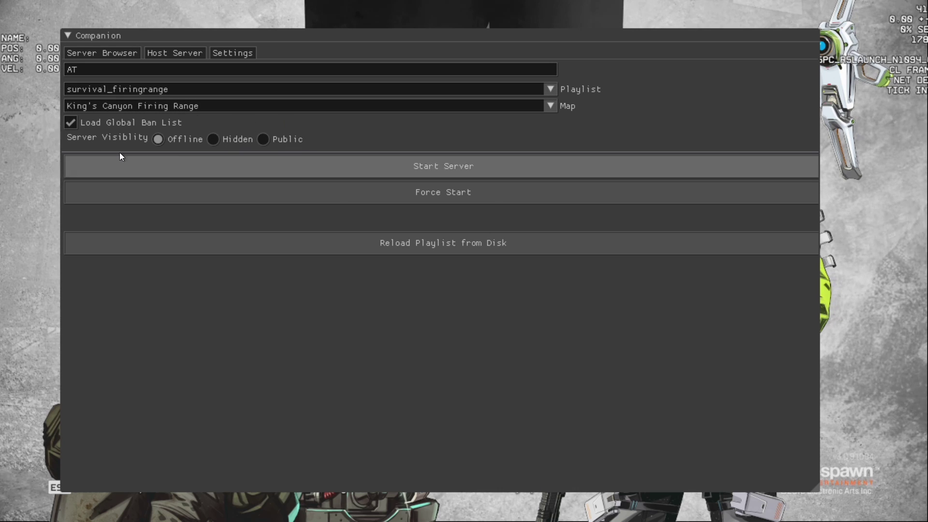
Start the configured firing range server and hide the Companion overlay.
click(423, 168)
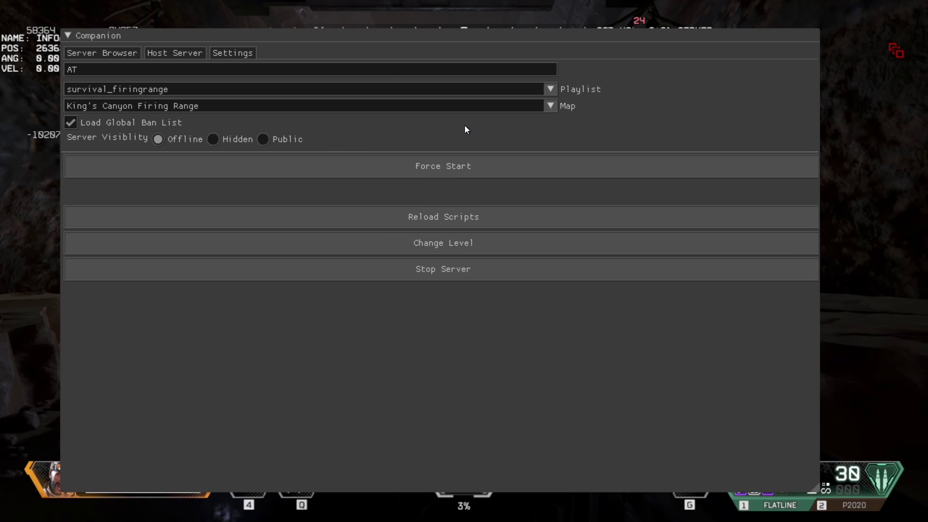
key(Insert)
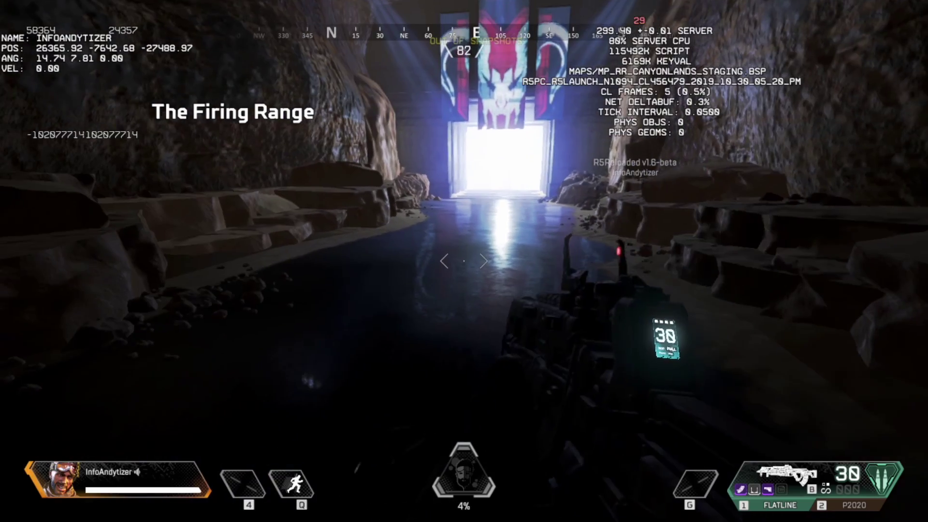
Walk the character forward through the cave exit and out into the open firing range.
key(w)
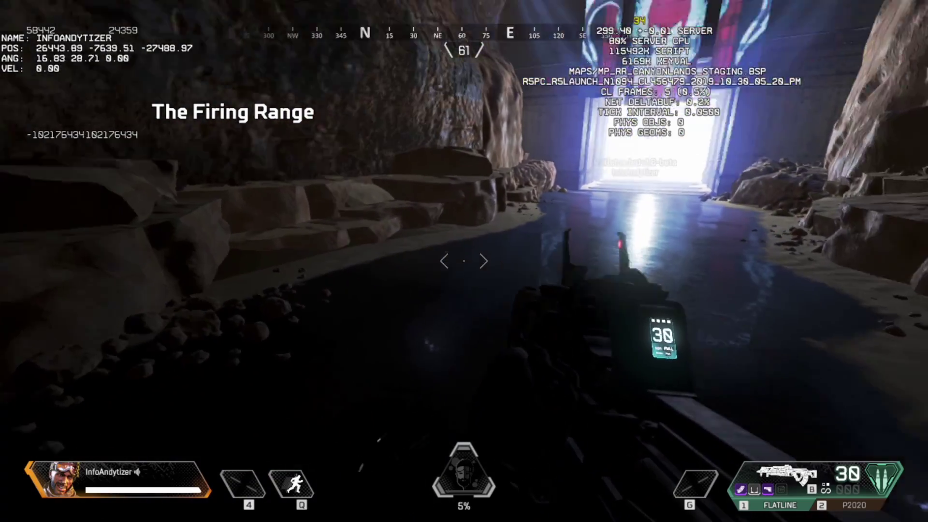
key(w)
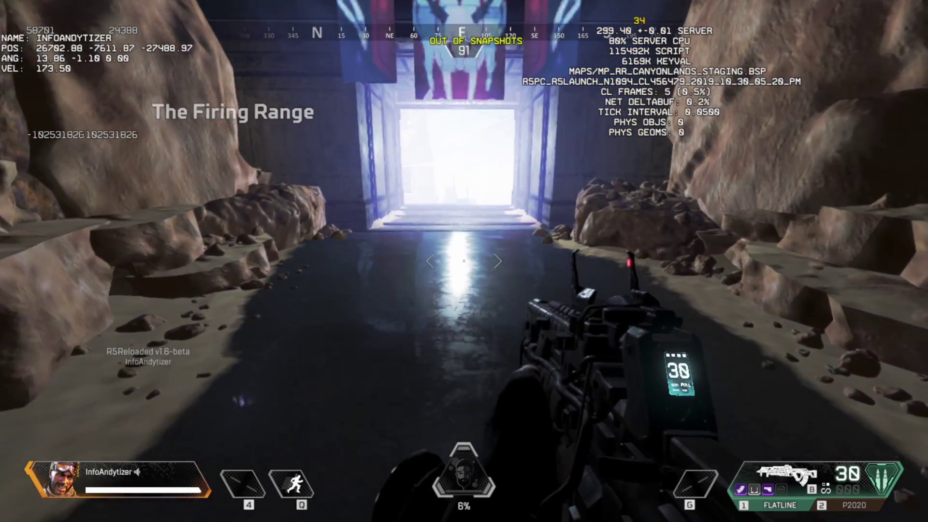
key(w)
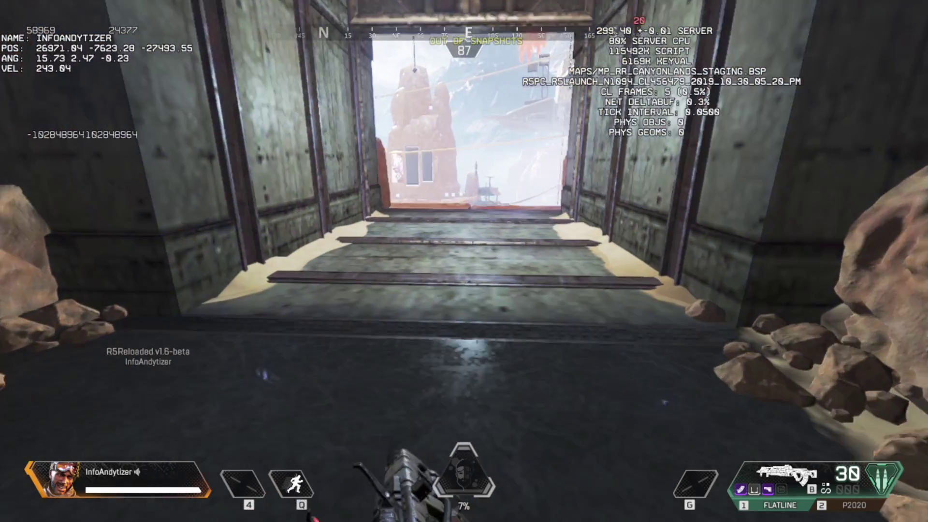
key(w)
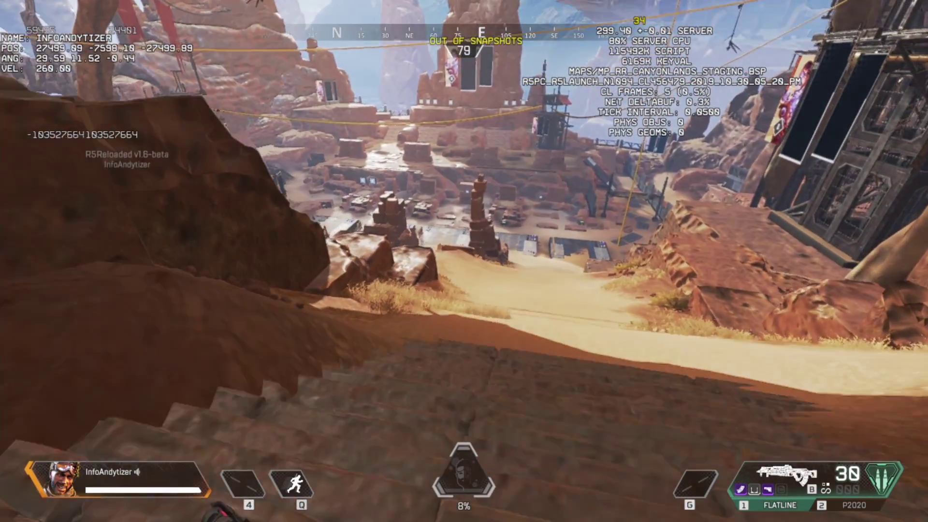
Look over the selectable legends and Caustic's abilities, then return to the match without choosing one.
key(Escape)
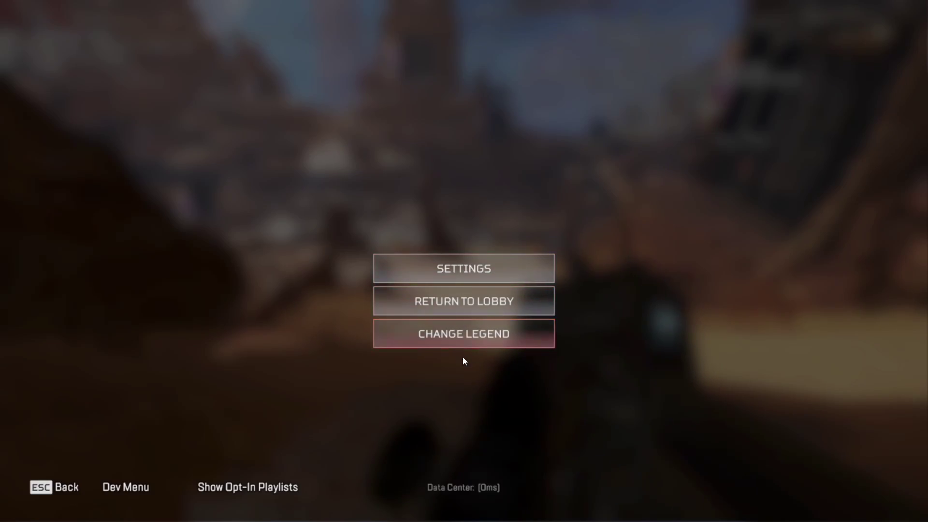
click(463, 335)
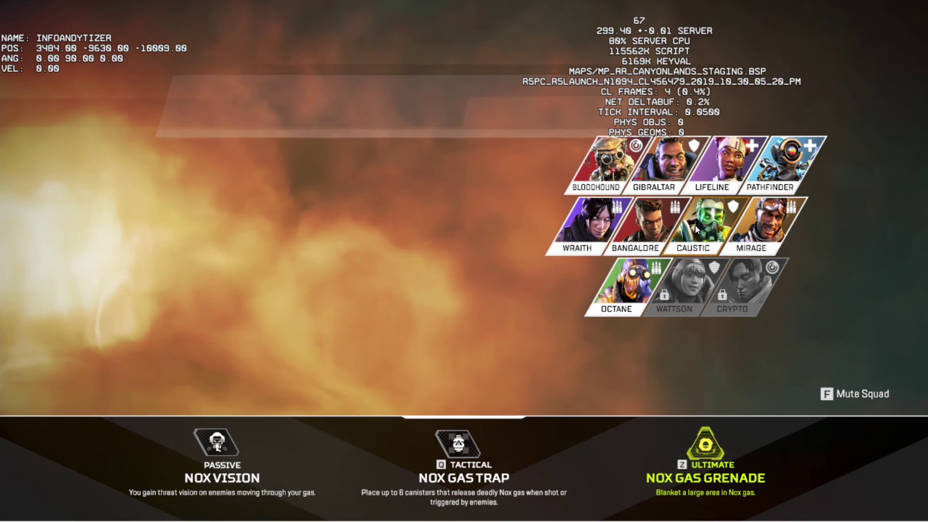
key(Escape)
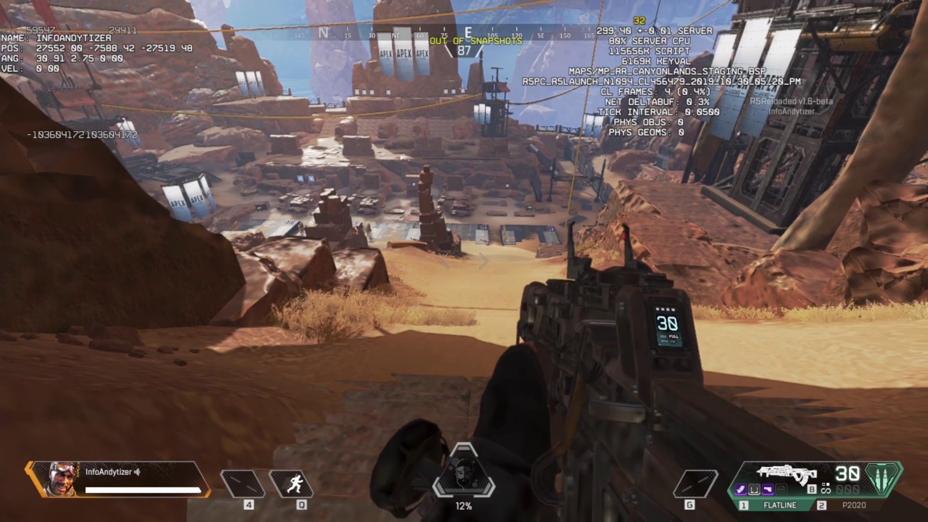
Switch the played character to Pathfinder with the developer Change Character command.
key(Escape)
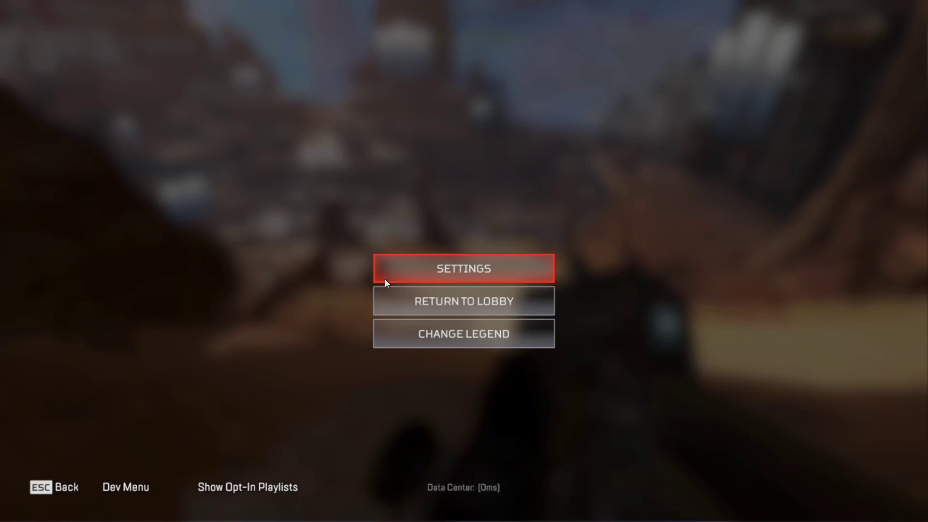
click(125, 480)
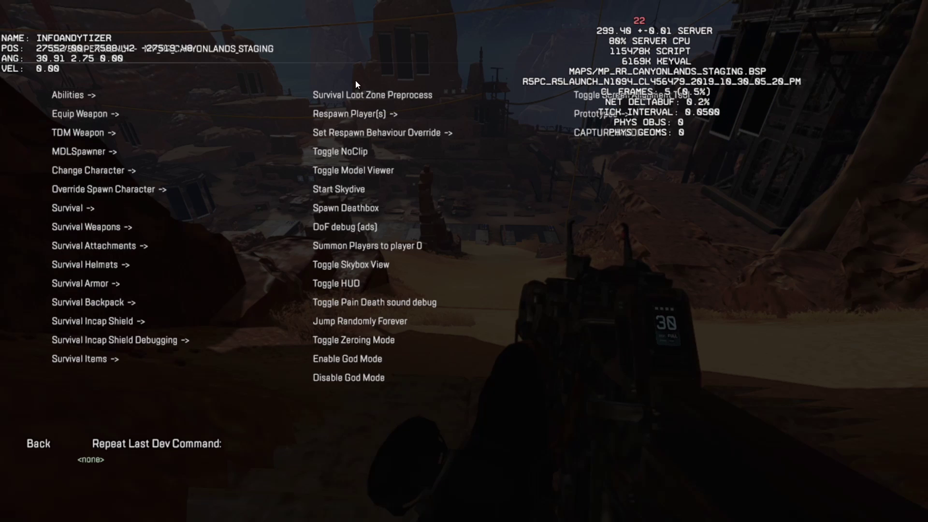
click(98, 169)
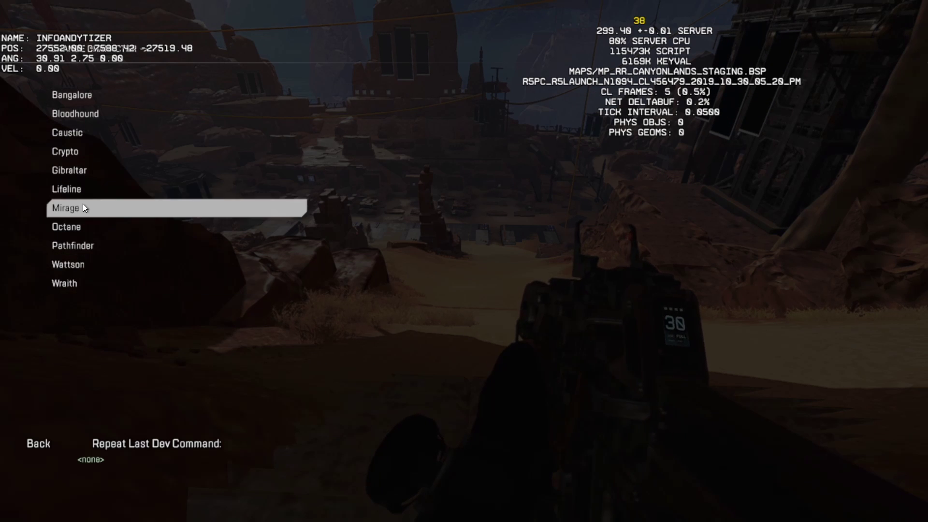
click(100, 187)
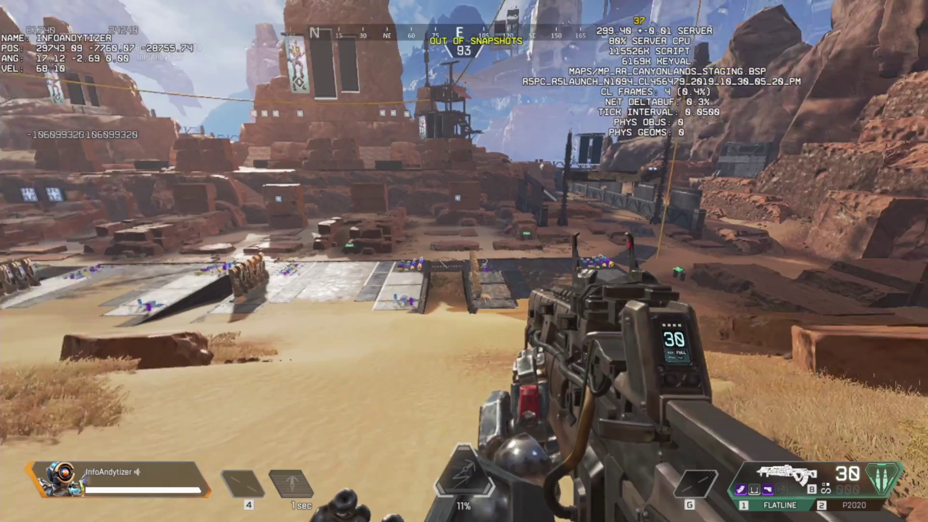
Turn toward the rock tower beside the sandy slope and swing past it with Pathfinder's grappling hook.
key(a)
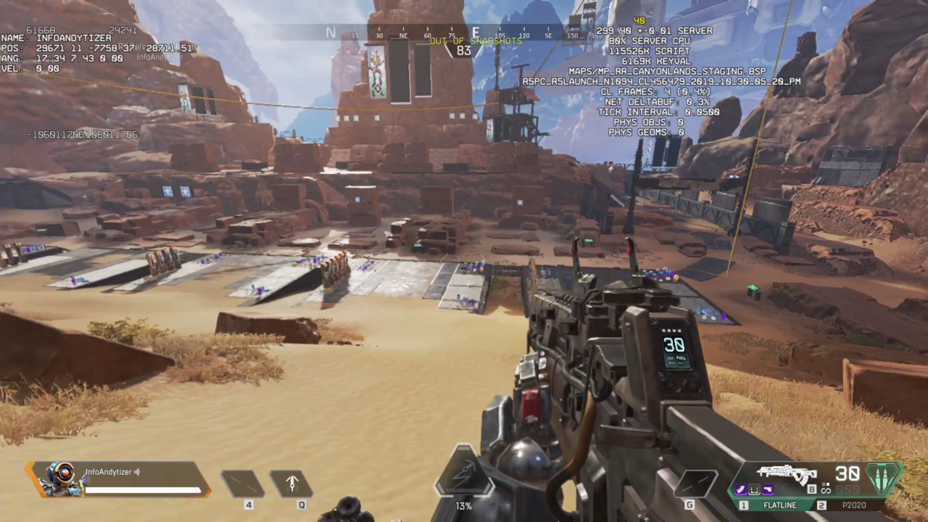
key(a)
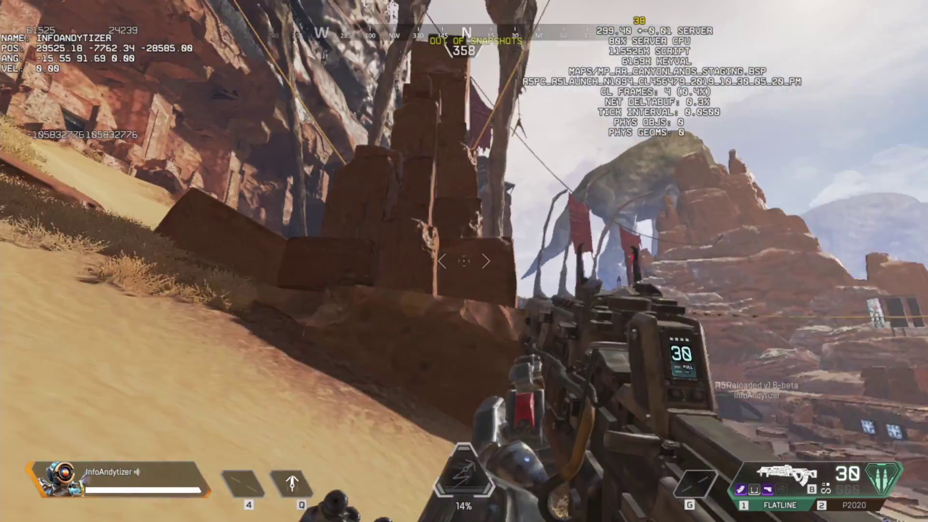
key(w)
key(q)
key(e)
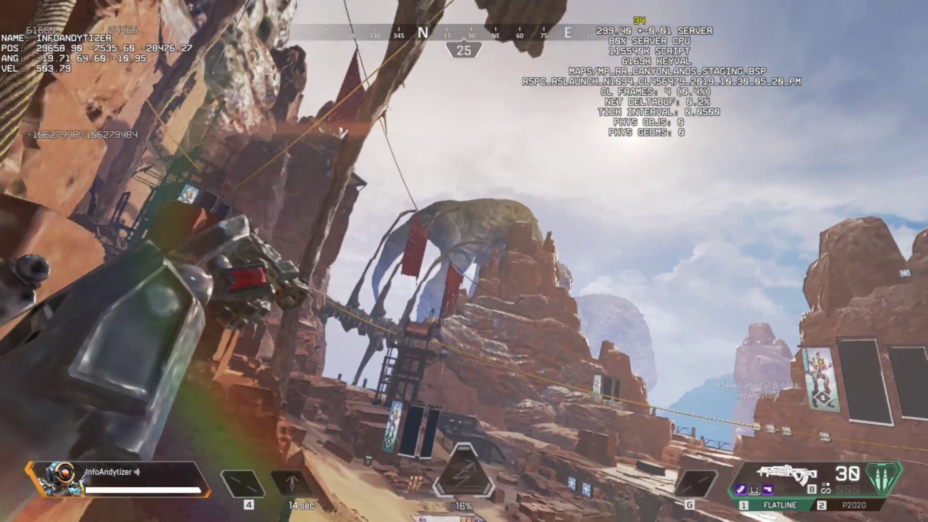
key(space)
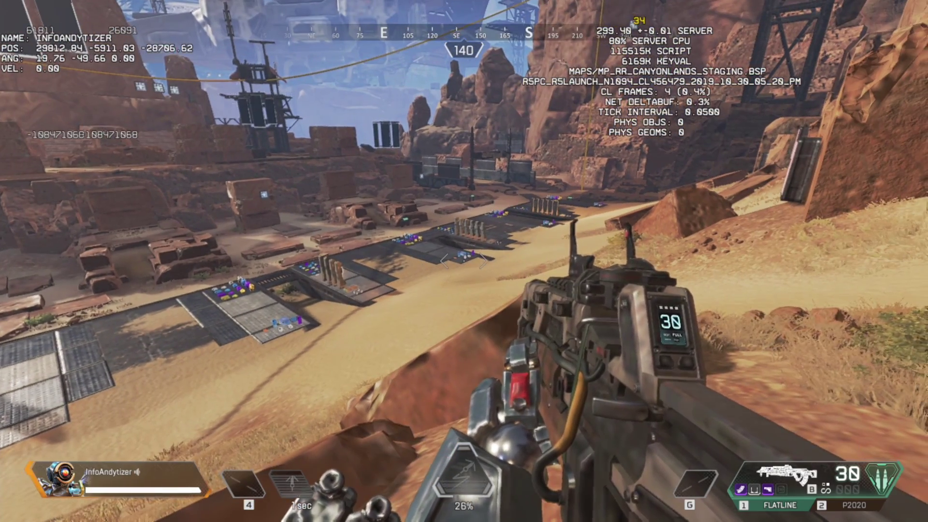
Walk down to the loot platforms of the firing range and run through the gap beneath the metal walkway.
key(w)
key(a)
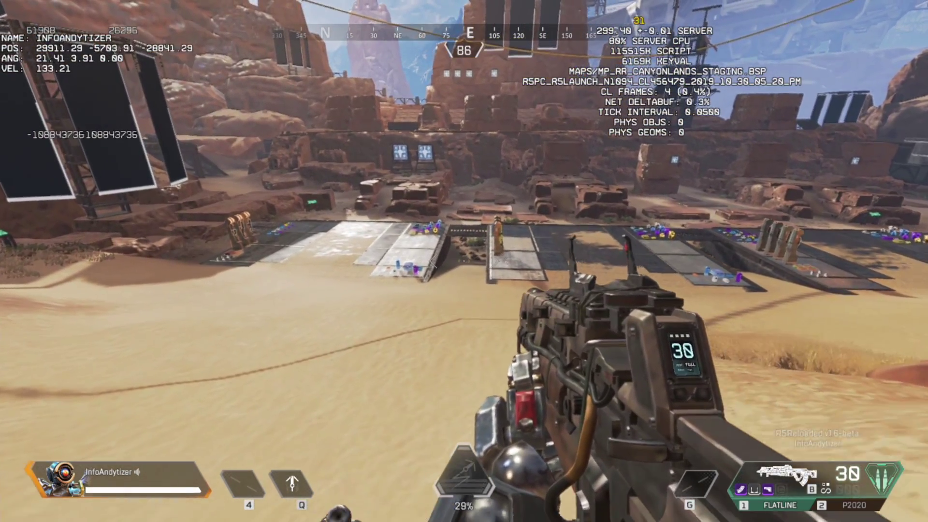
key(w)
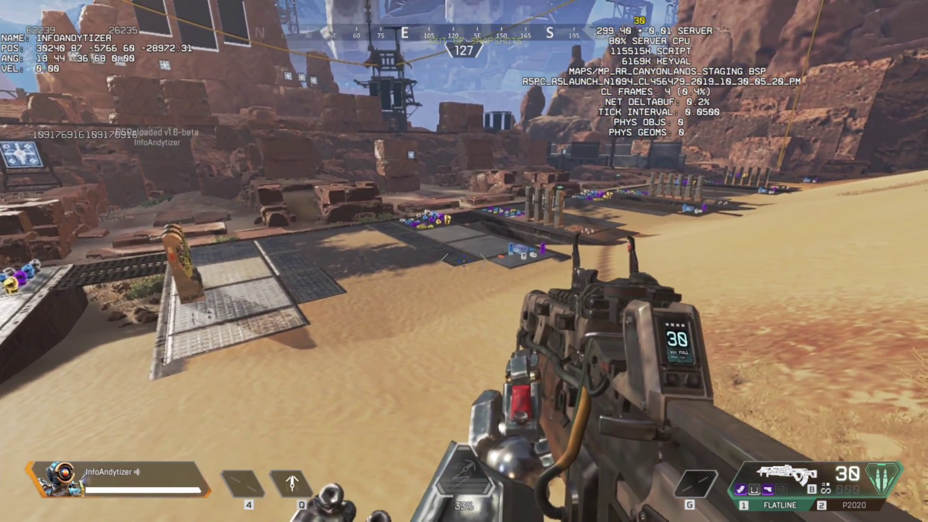
key(w)
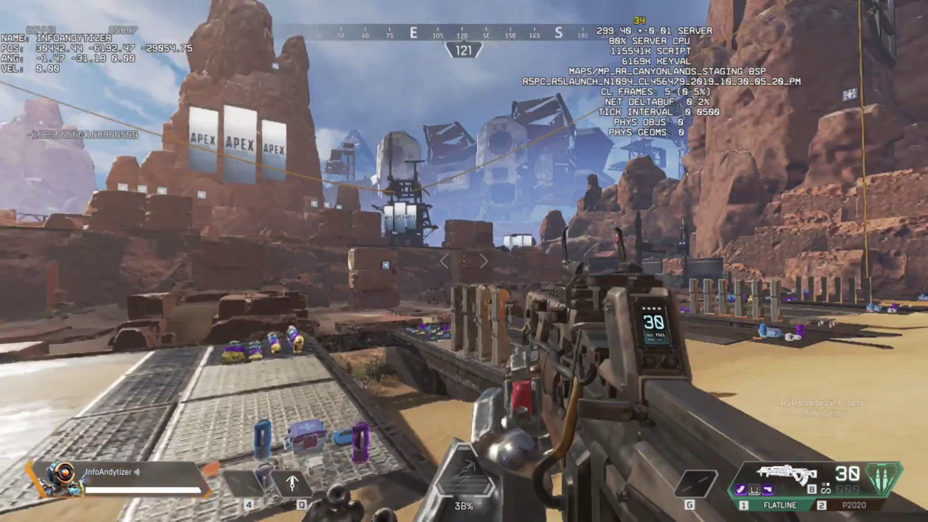
key(d)
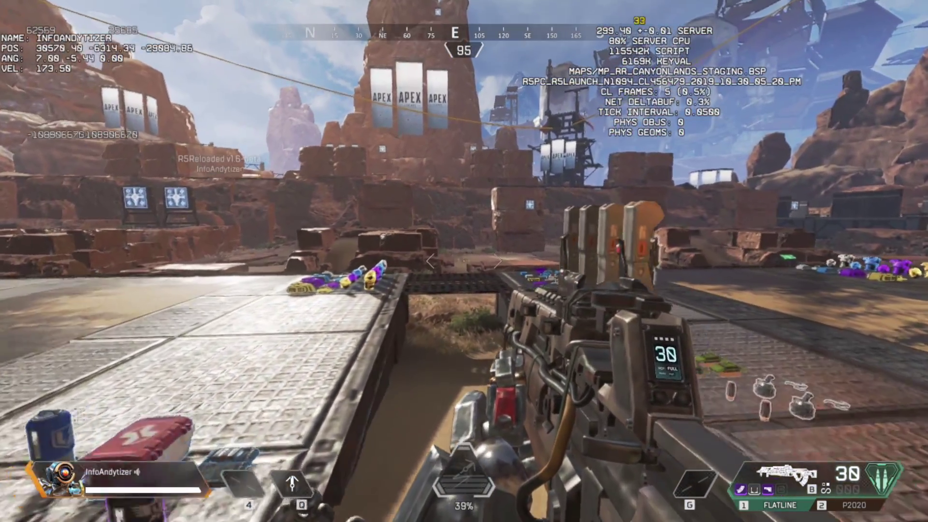
key(shift)
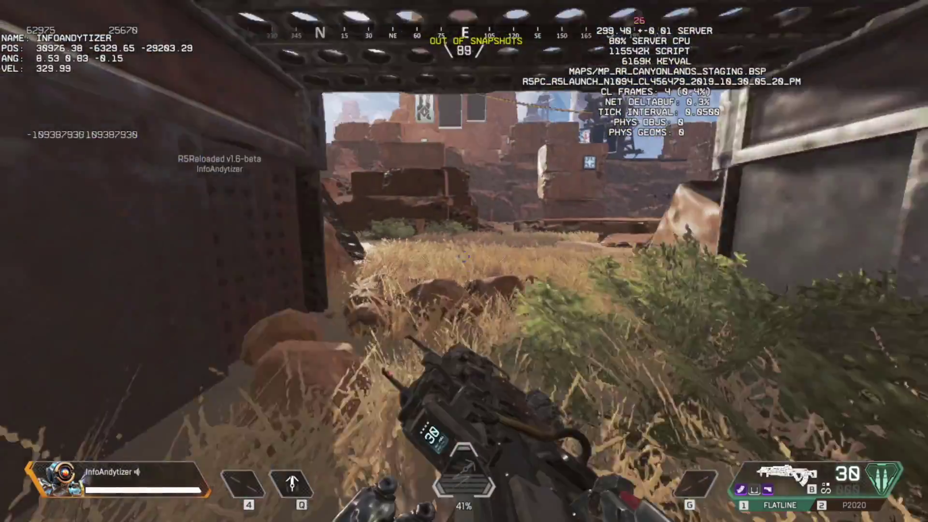